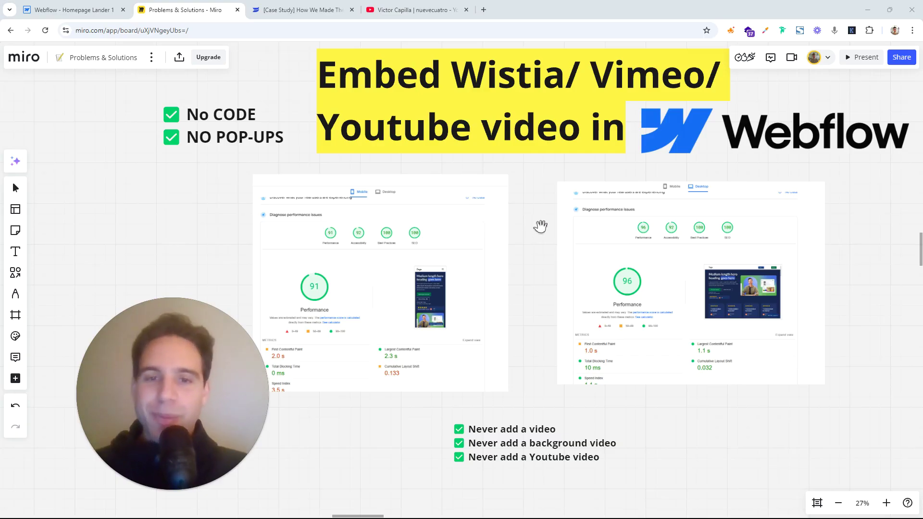
# - Pan the Miro board to show the 'Reduce JavaScript execution time' table with Wistia's 1,790 ms
pyautogui.moveTo(536, 241); pyautogui.dragTo(539, 235)
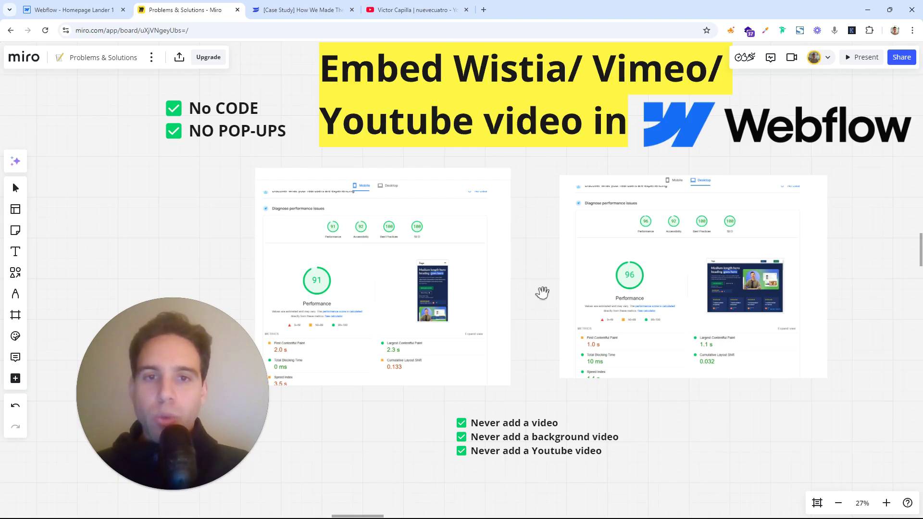
pyautogui.moveTo(539, 287); pyautogui.dragTo(593, 169)
pyautogui.scroll(1, 615, 189)
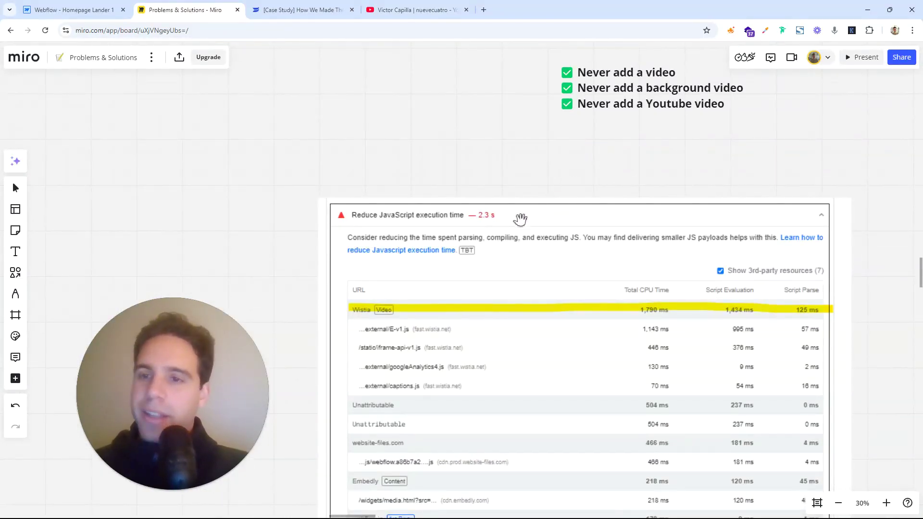
pyautogui.scroll(-5, 520, 220)
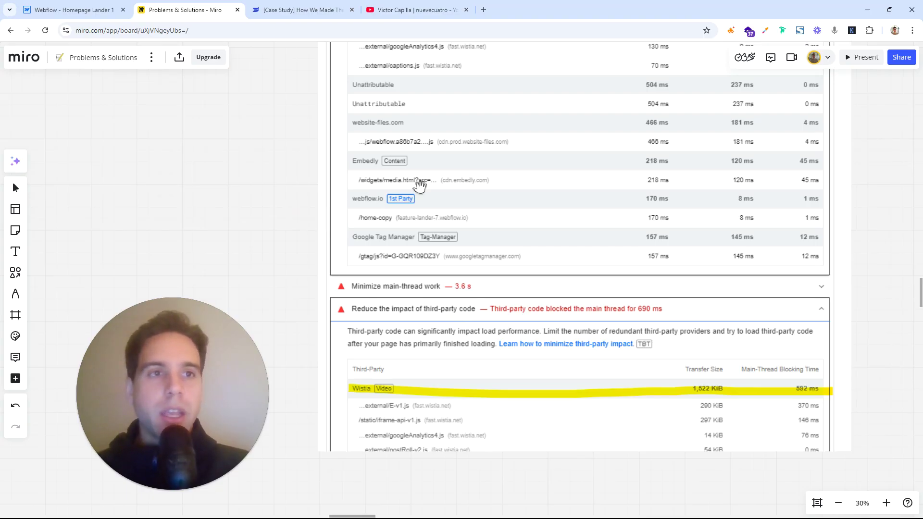
pyautogui.moveTo(314, 151); pyautogui.dragTo(510, 196)
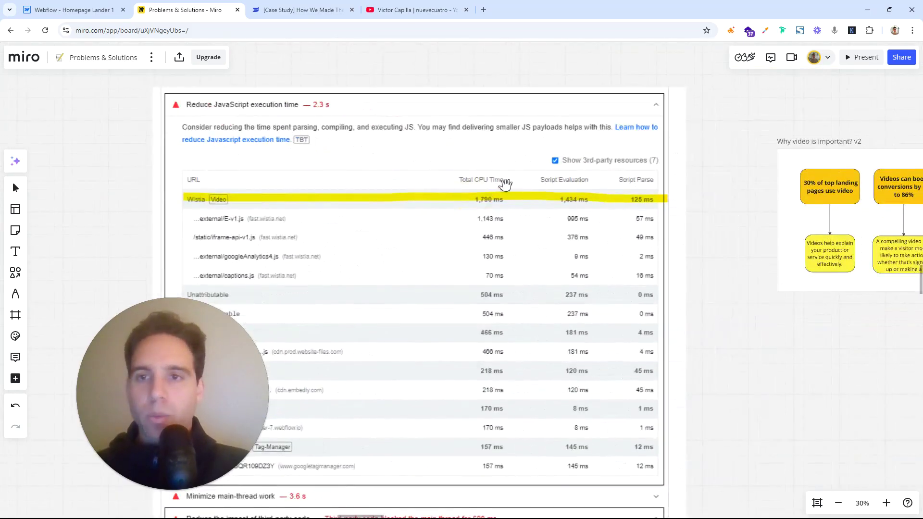
# - Scroll the Miro board to the 'Why video is important? v2' flowchart, zoomed to 52%
pyautogui.scroll(1, 503, 187)
pyautogui.hscroll(4, 577, 193)
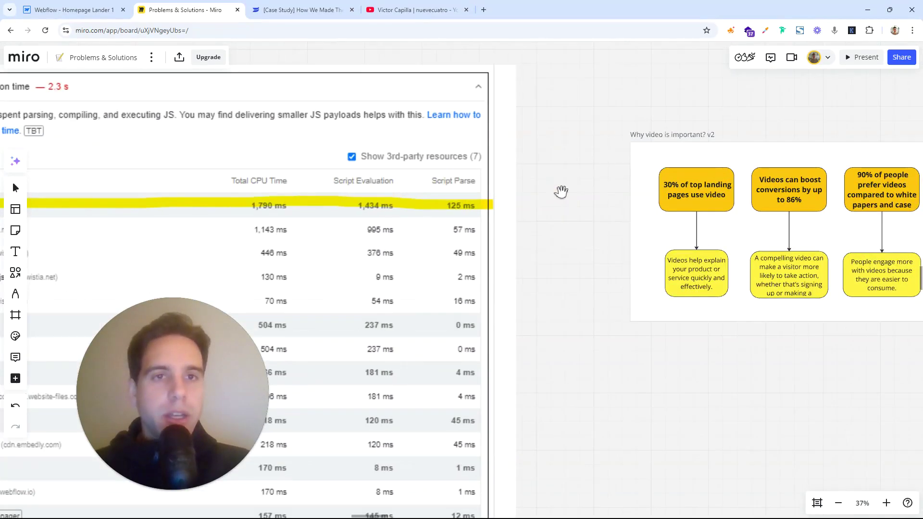
pyautogui.hscroll(2, 589, 212)
pyautogui.scroll(4, 563, 201)
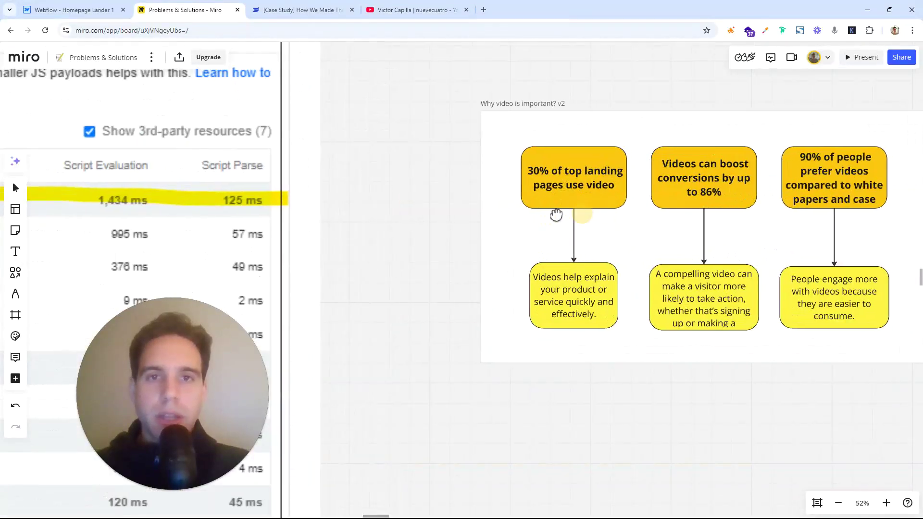
pyautogui.hscroll(2, 560, 209)
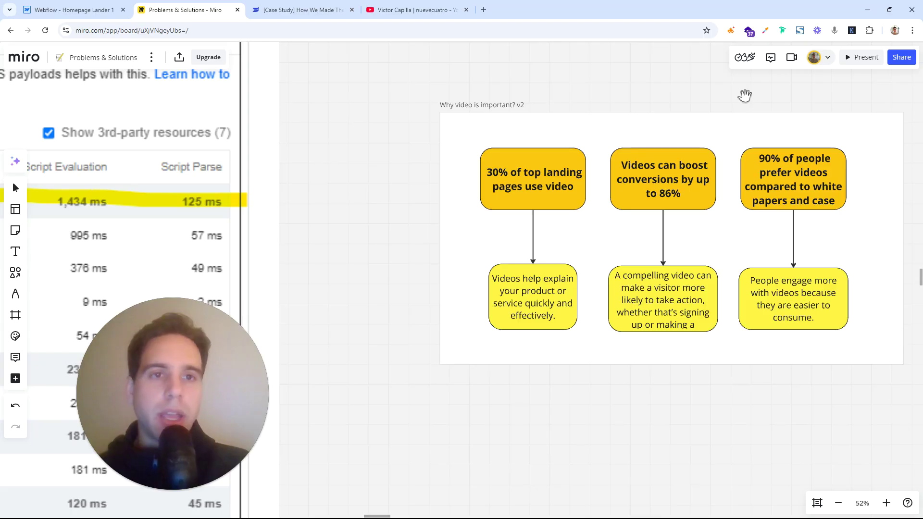
# - Scroll to the v1 Reels vs TikTok vs Shorts image, zoom to 66%, and centre it
pyautogui.hscroll(10, 877, 209)
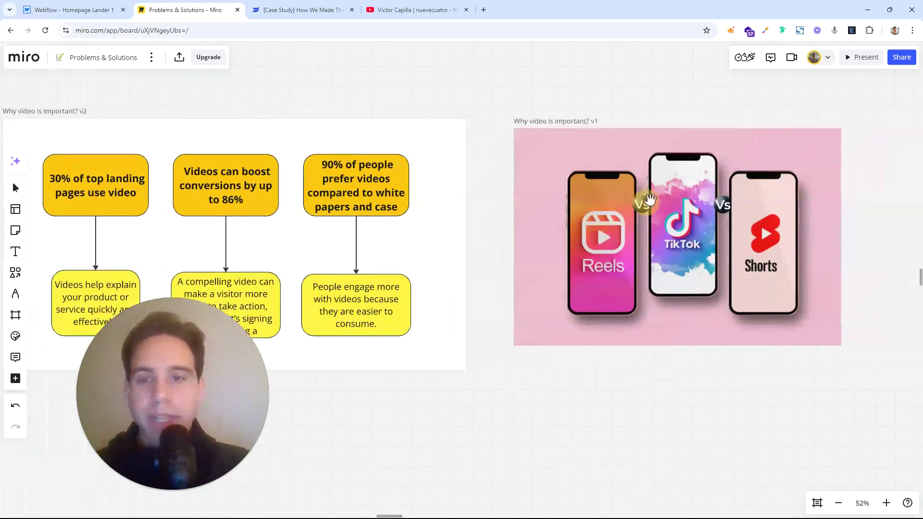
pyautogui.scroll(3, 683, 163)
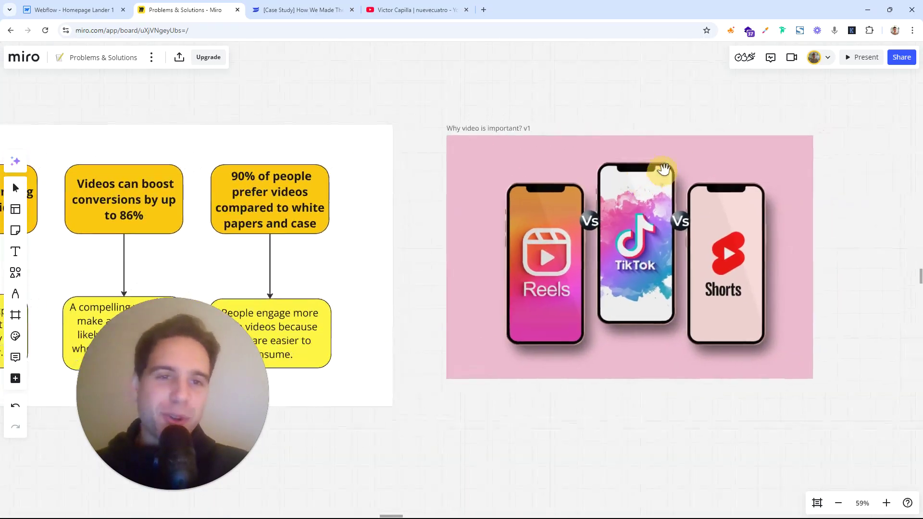
pyautogui.scroll(-1, 673, 178)
pyautogui.hscroll(1, 673, 178)
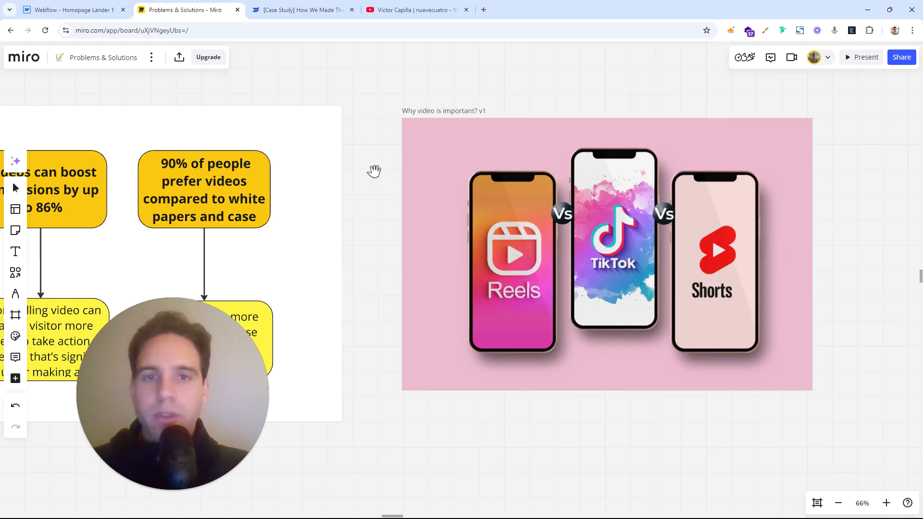
pyautogui.moveTo(370, 188); pyautogui.dragTo(426, 194)
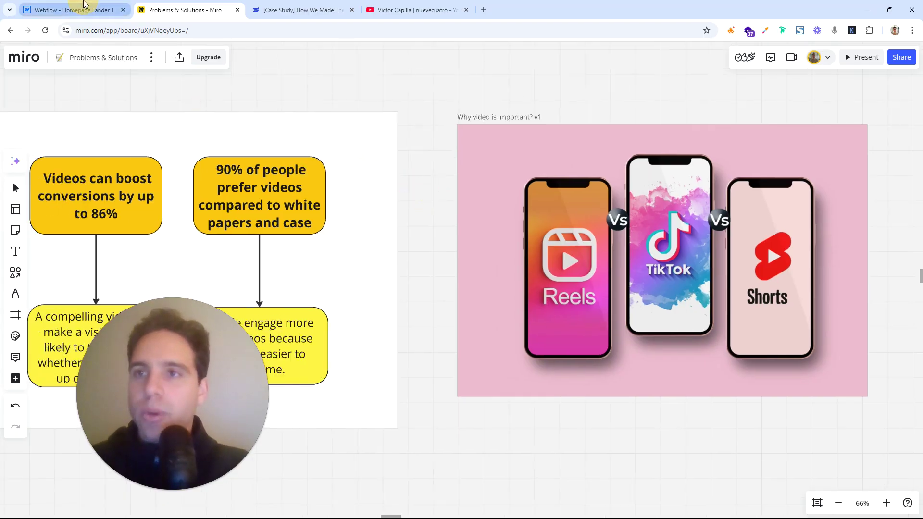
# - In Webflow, select the hero's header_image-wrapper and find Lightbox by searching elements for 'light'
pyautogui.click(72, 9)
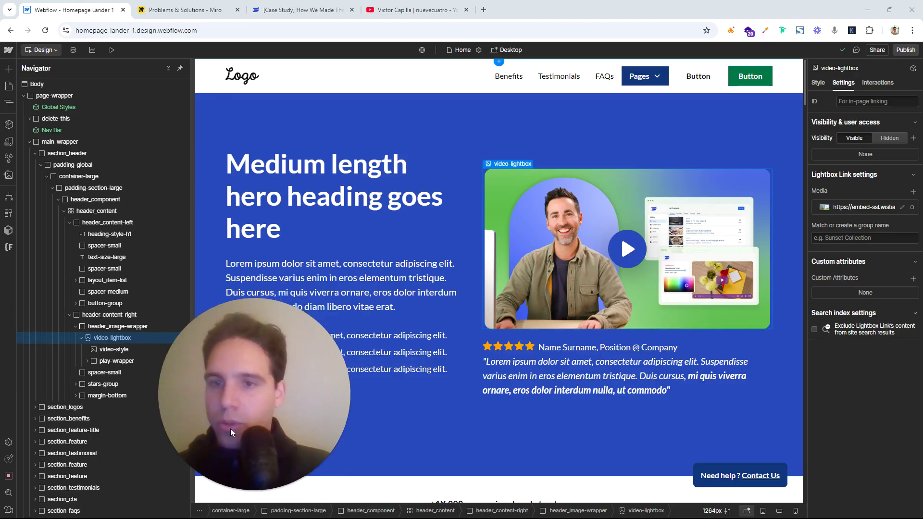
pyautogui.click(240, 490)
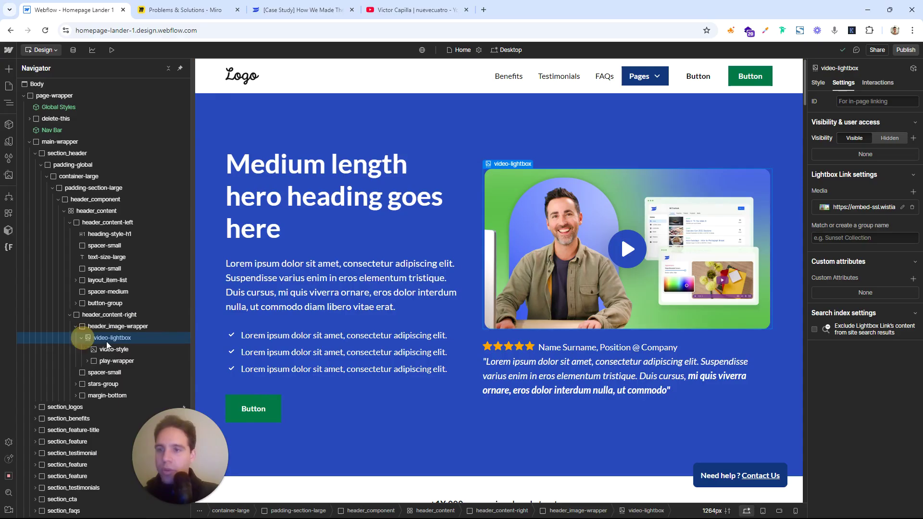
pyautogui.click(82, 337)
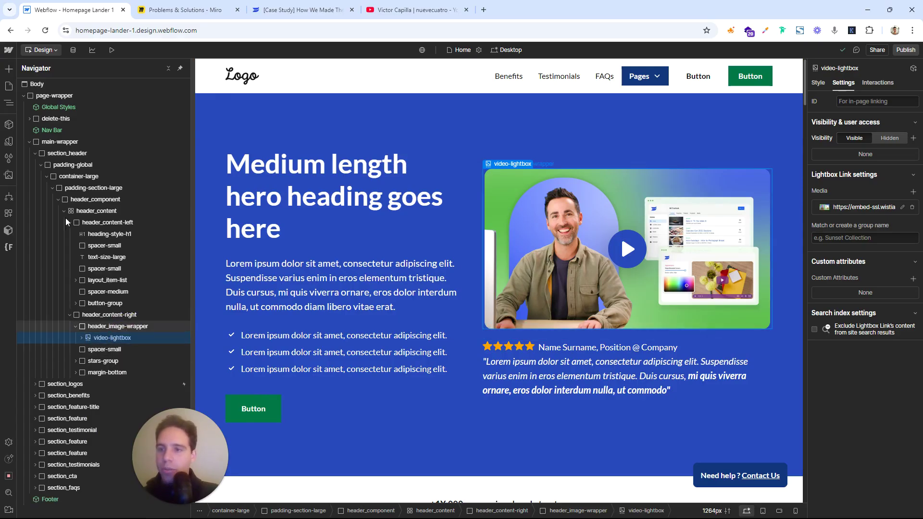
pyautogui.press('Up')
pyautogui.click(9, 69)
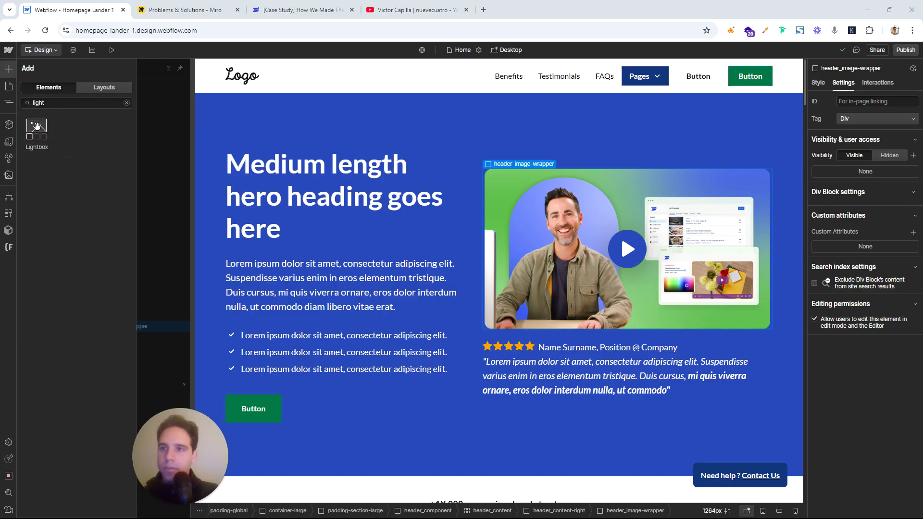
# - Add a Lightbox Link to the hero wrapper and set its image to SEO title here.avif
pyautogui.click(44, 142)
pyautogui.click(81, 349)
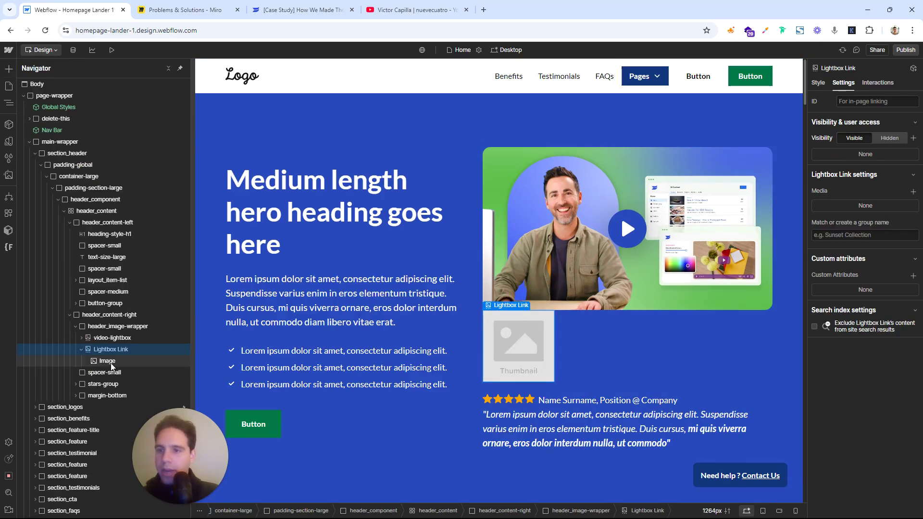
pyautogui.click(109, 361)
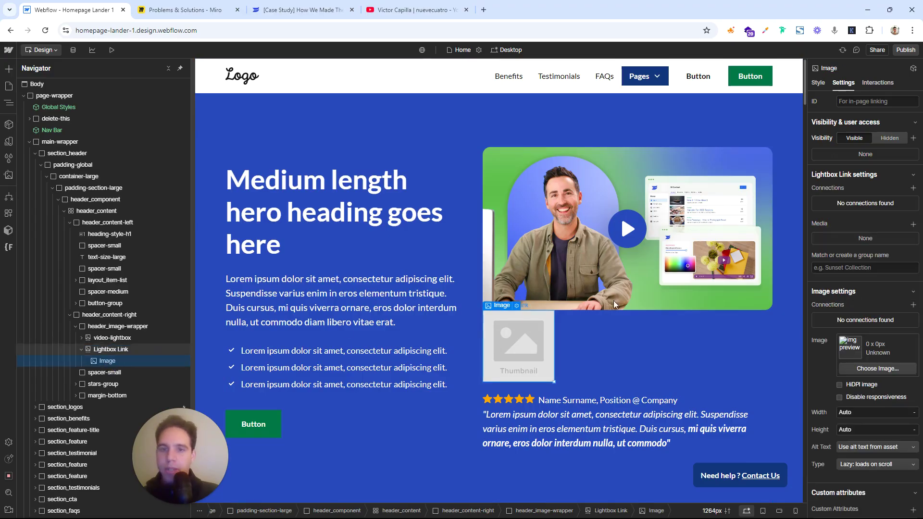
pyautogui.click(518, 307)
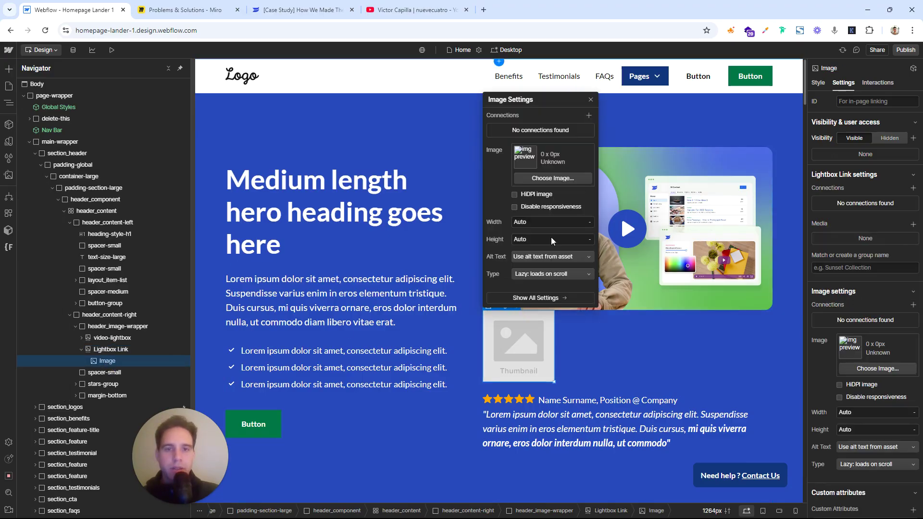
pyautogui.click(550, 181)
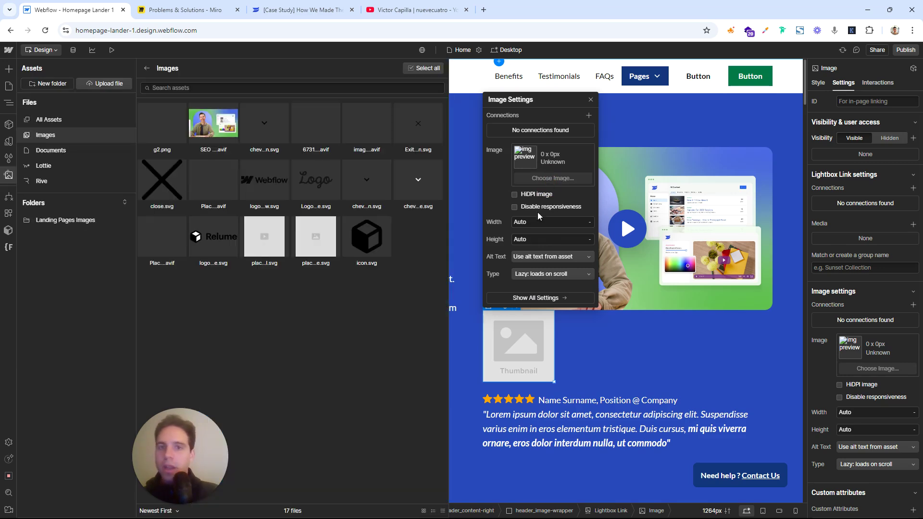
pyautogui.click(220, 126)
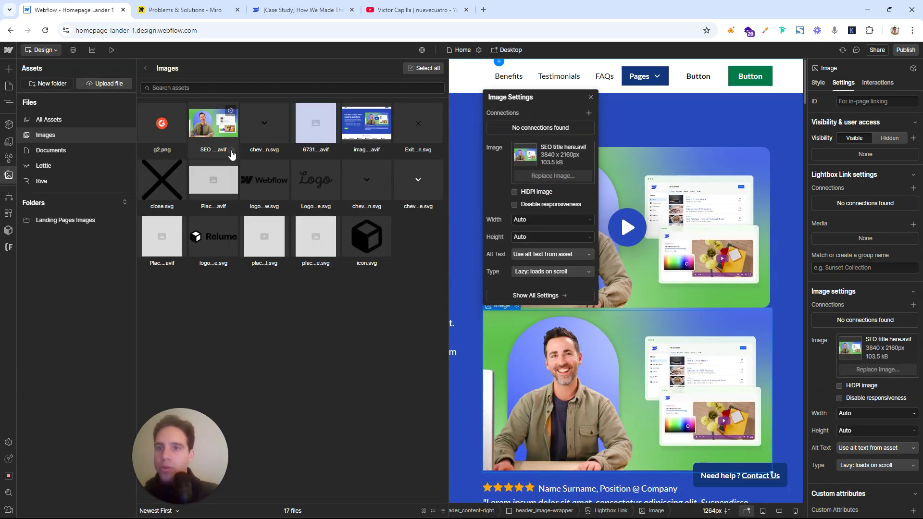
# - Check the SEO title here.avif asset in the asset library and close the image settings
pyautogui.click(218, 137)
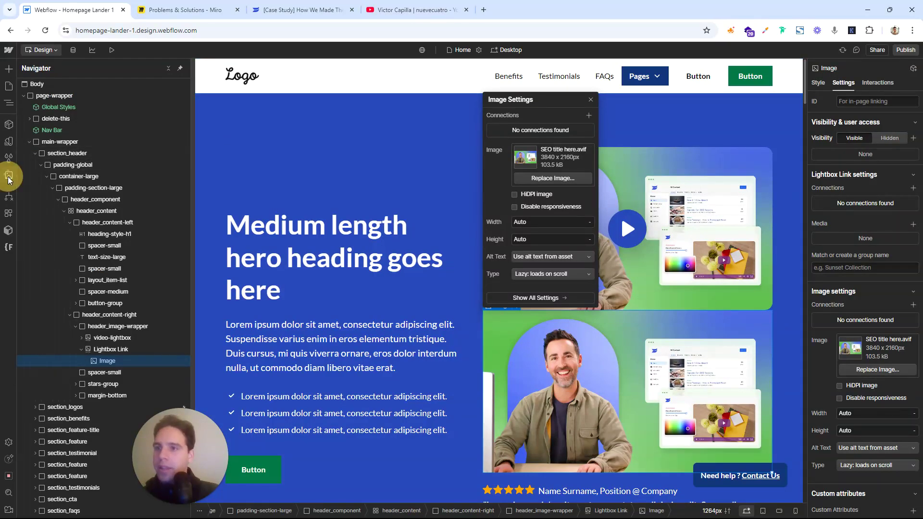
pyautogui.press('j')
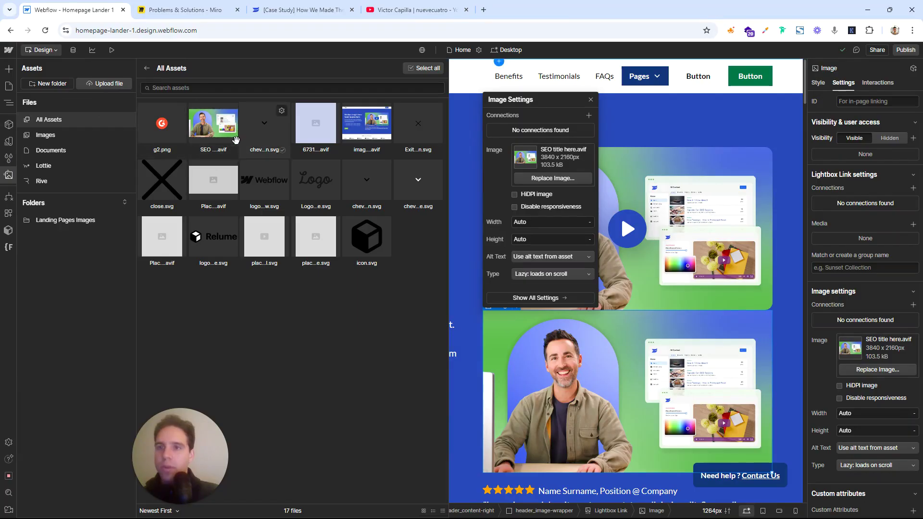
pyautogui.click(232, 150)
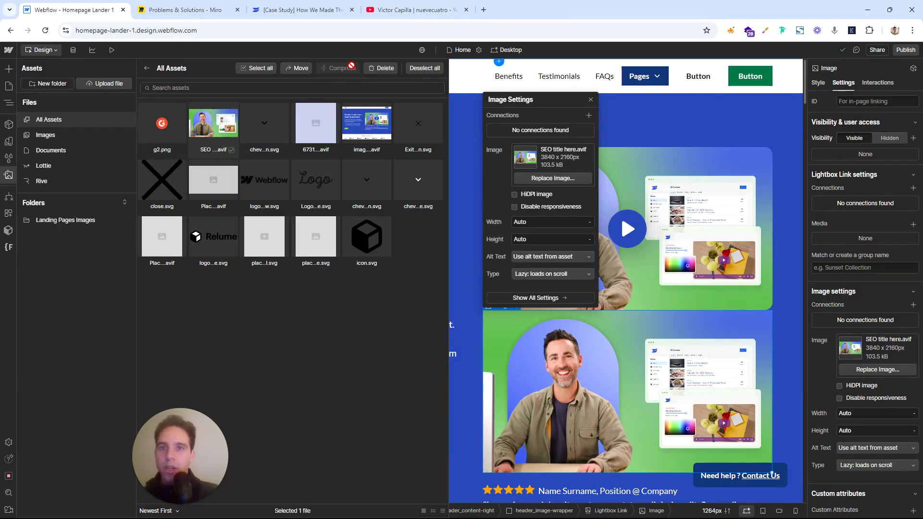
pyautogui.click(232, 150)
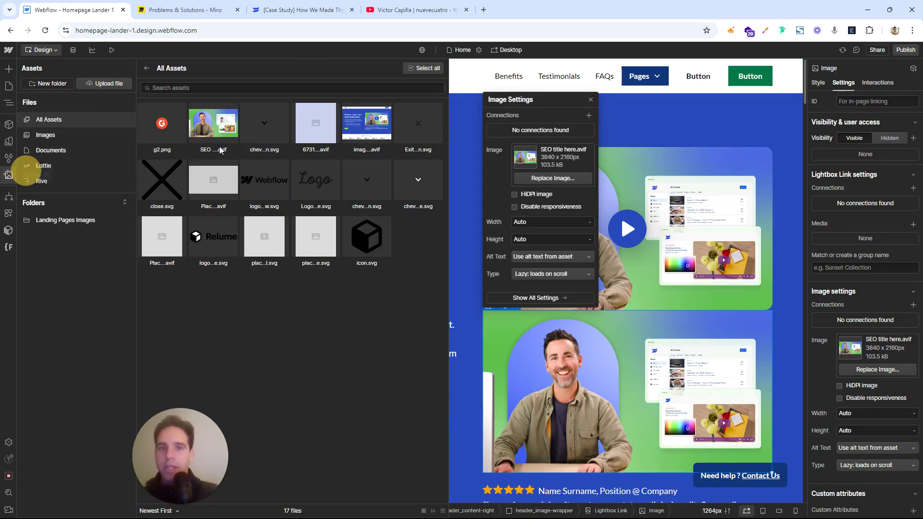
pyautogui.press('z')
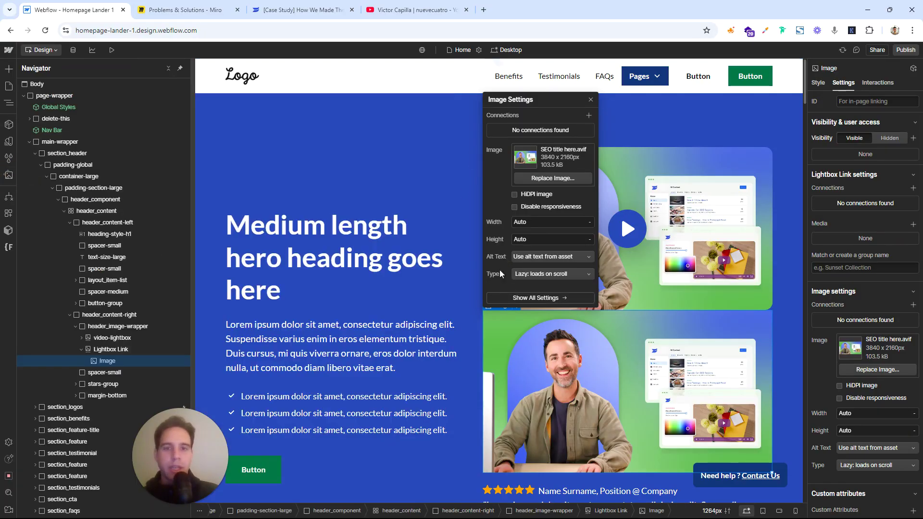
pyautogui.click(590, 101)
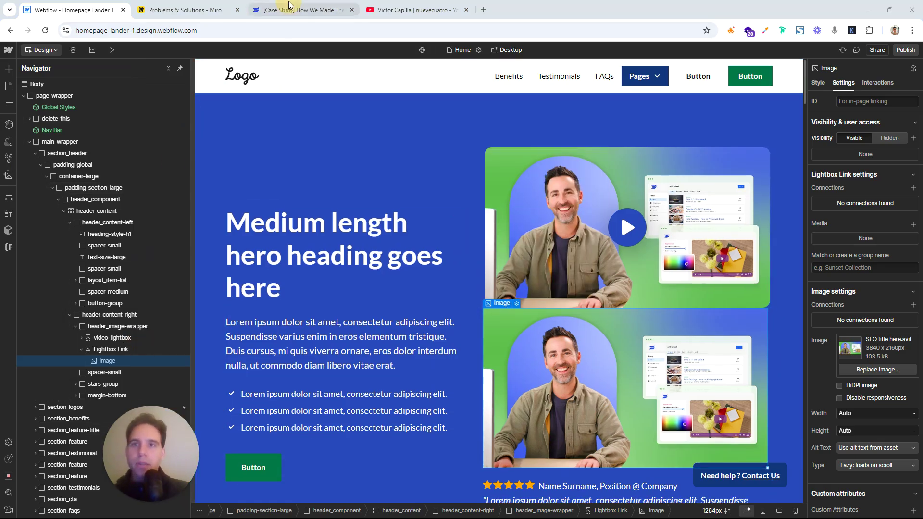
# - Copy the Wistia case-study video's media page link and go back to Webflow
pyautogui.click(289, 5)
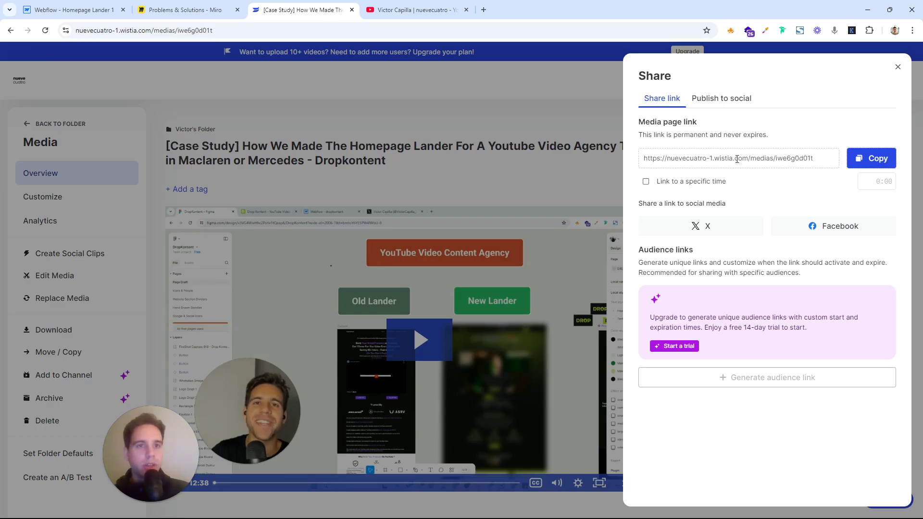
pyautogui.click(897, 67)
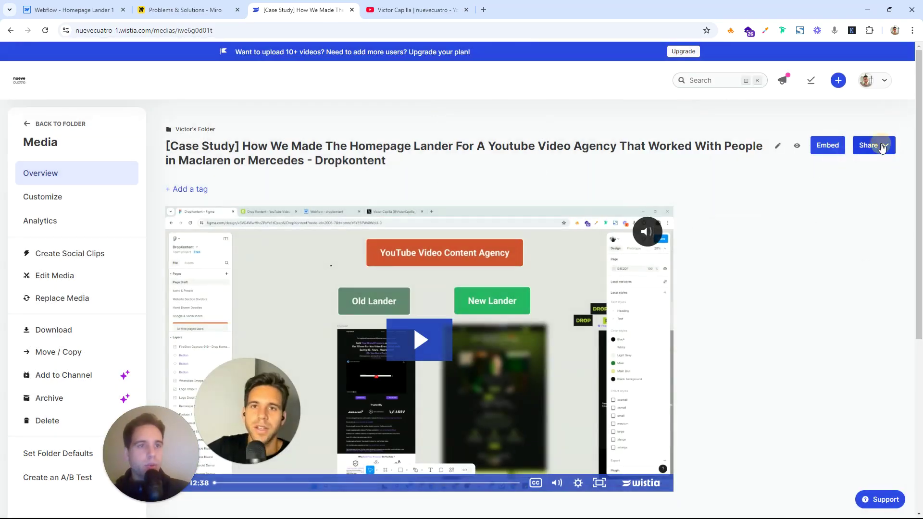
pyautogui.click(882, 147)
pyautogui.click(861, 174)
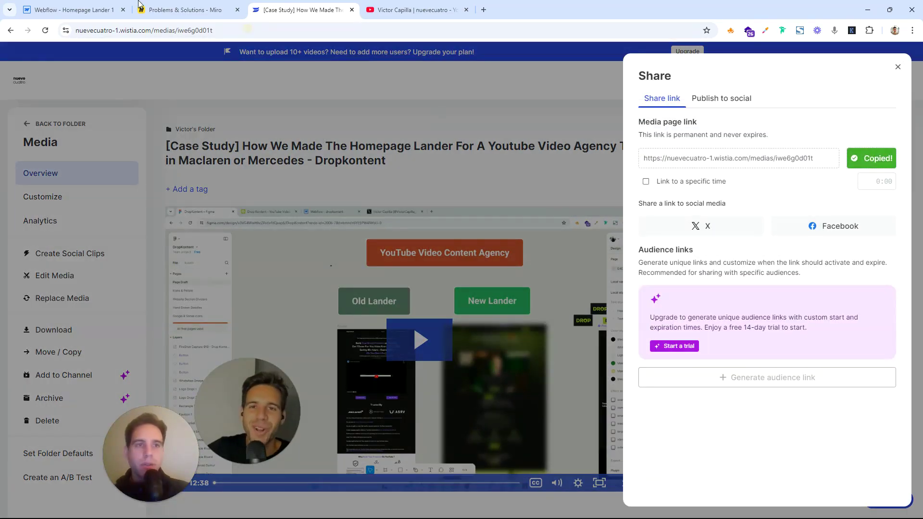
pyautogui.click(67, 8)
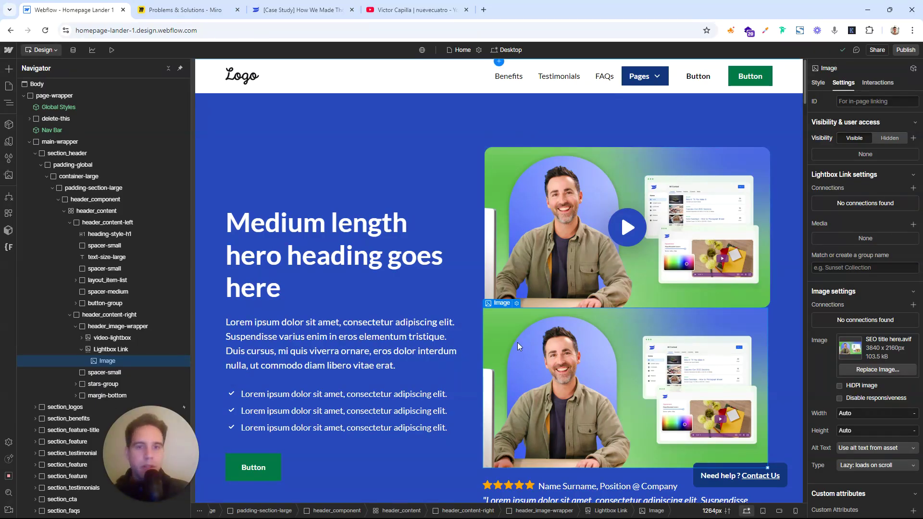
# - Give the Lightbox Link video media by pasting the Wistia case-study link into its URL
pyautogui.click(913, 225)
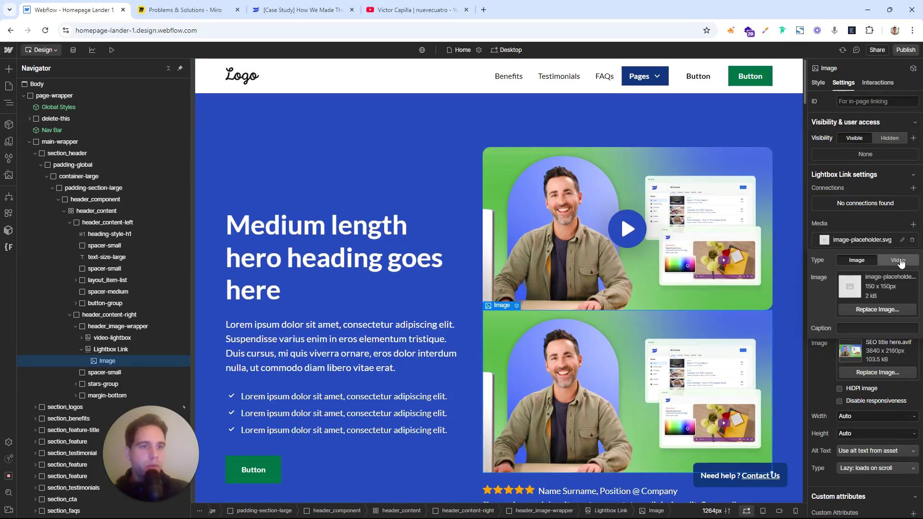
pyautogui.rightClick(861, 278)
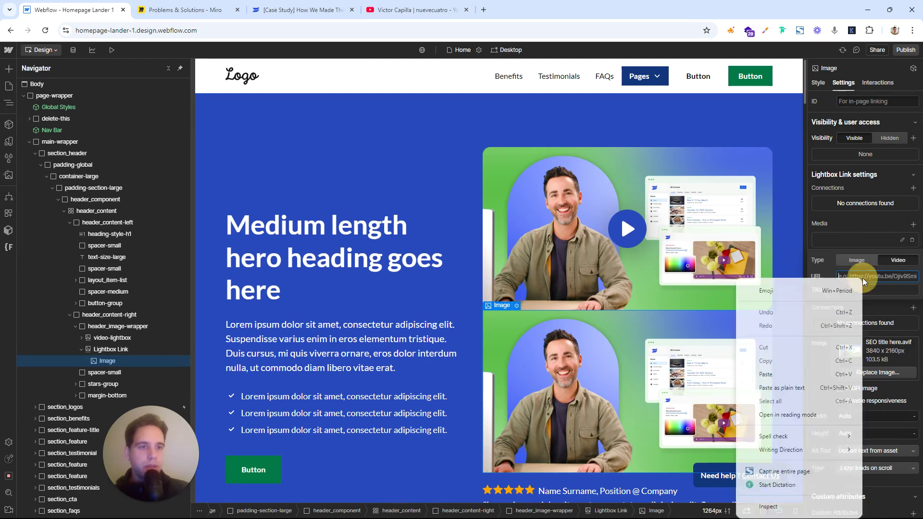
pyautogui.click(773, 373)
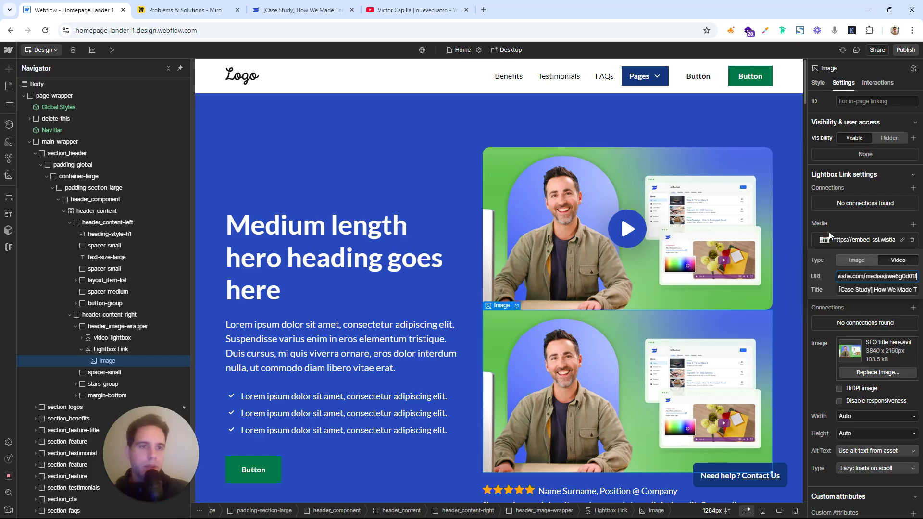
pyautogui.click(616, 227)
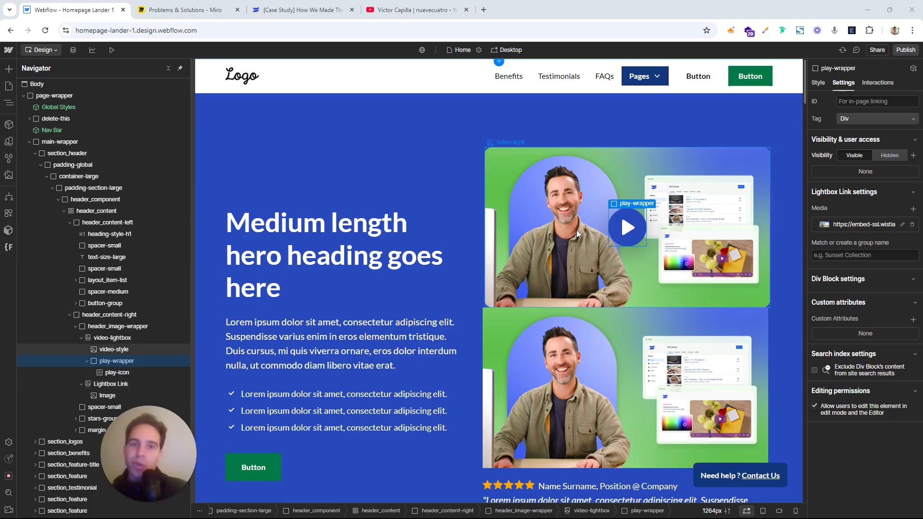
# - Delete the duplicate Lightbox Link thumbnail
pyautogui.click(86, 362)
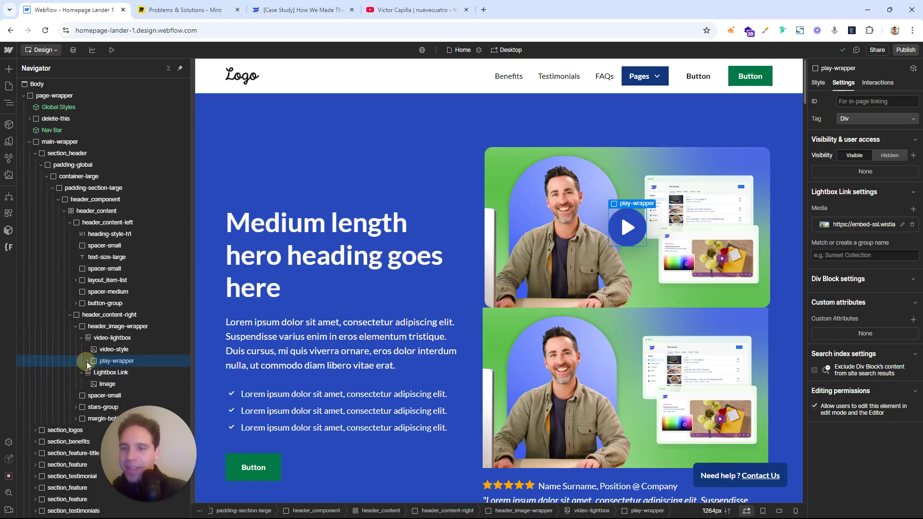
pyautogui.click(110, 376)
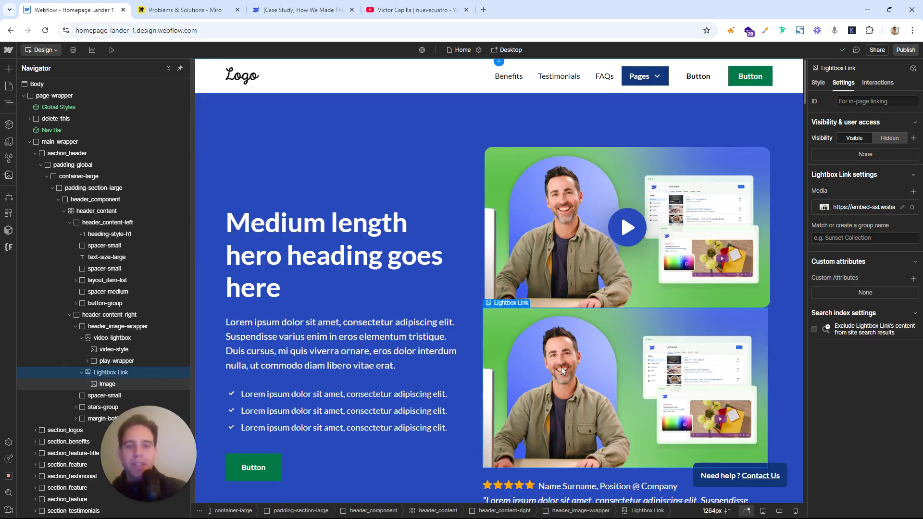
pyautogui.press('Delete')
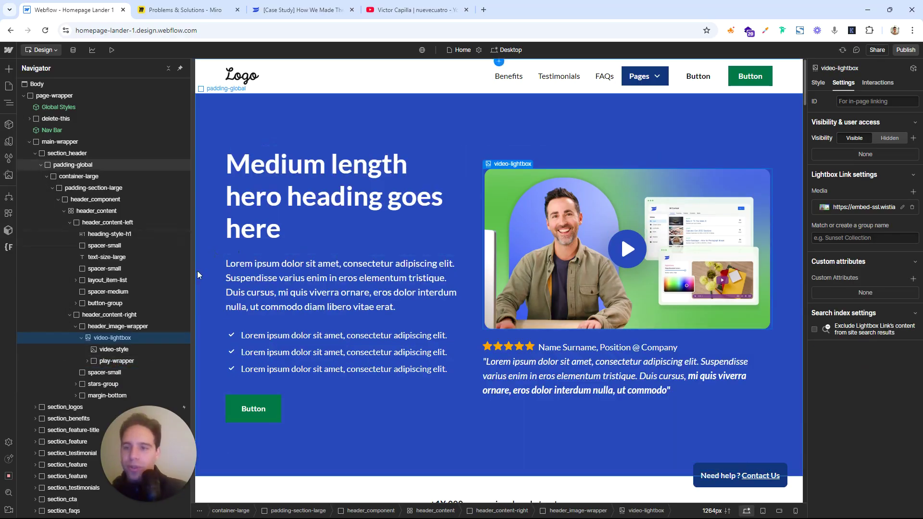
# - Paste the Wistia case-study link as the original video lightbox's media
pyautogui.click(111, 350)
pyautogui.click(533, 164)
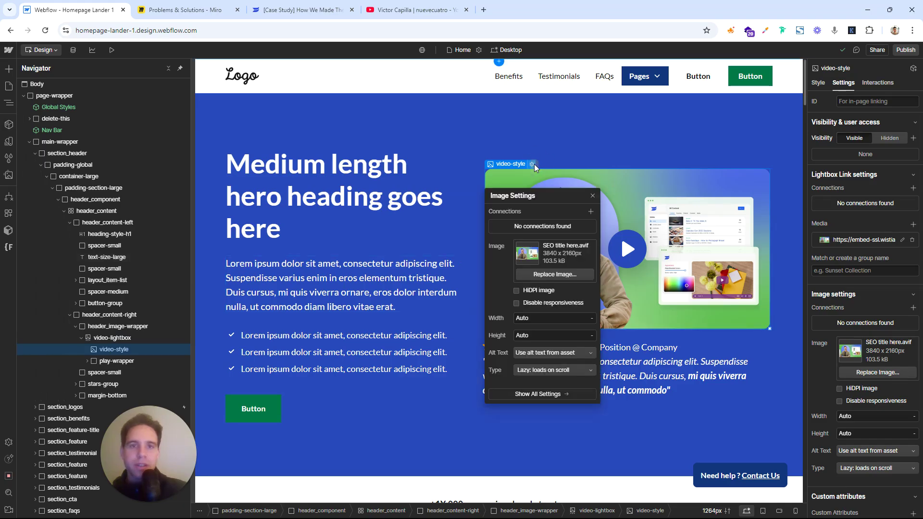
pyautogui.click(593, 195)
pyautogui.click(844, 241)
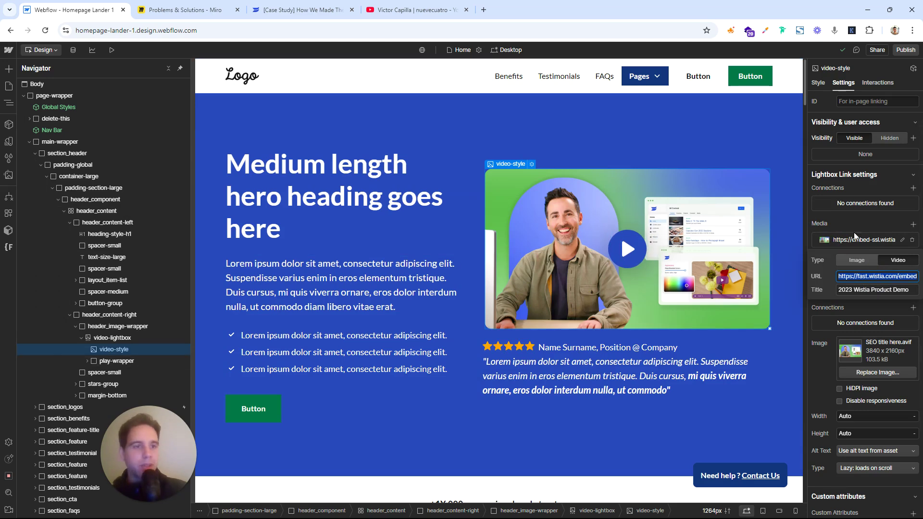
pyautogui.hotkey('ctrl', 'v')
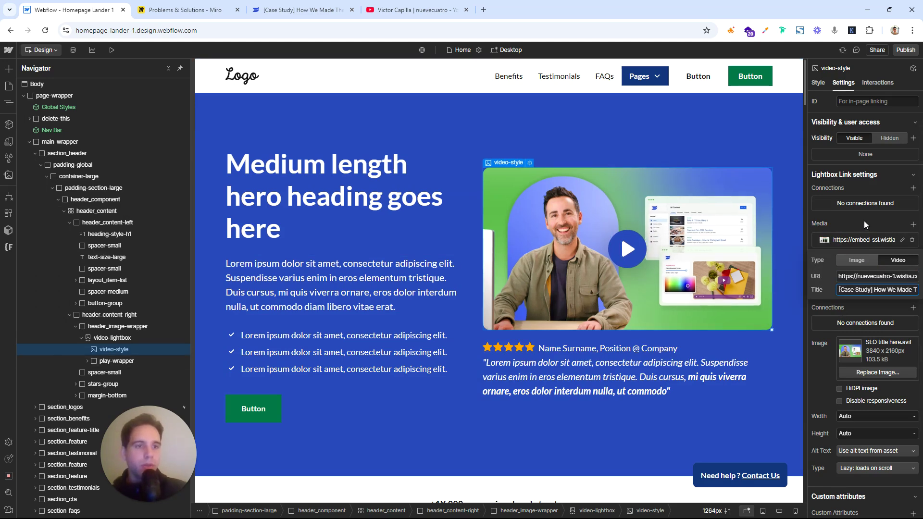
pyautogui.click(864, 223)
# - Publish the site to the selected domains
pyautogui.click(903, 54)
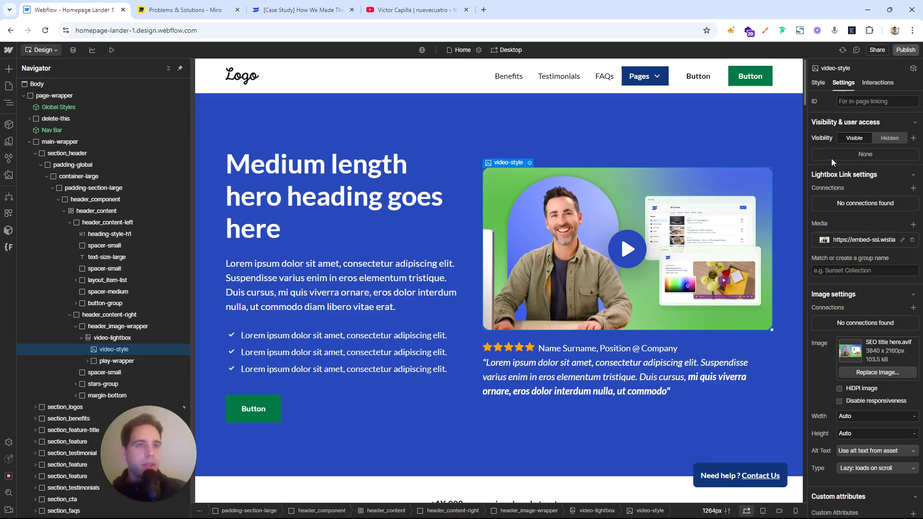
pyautogui.click(855, 202)
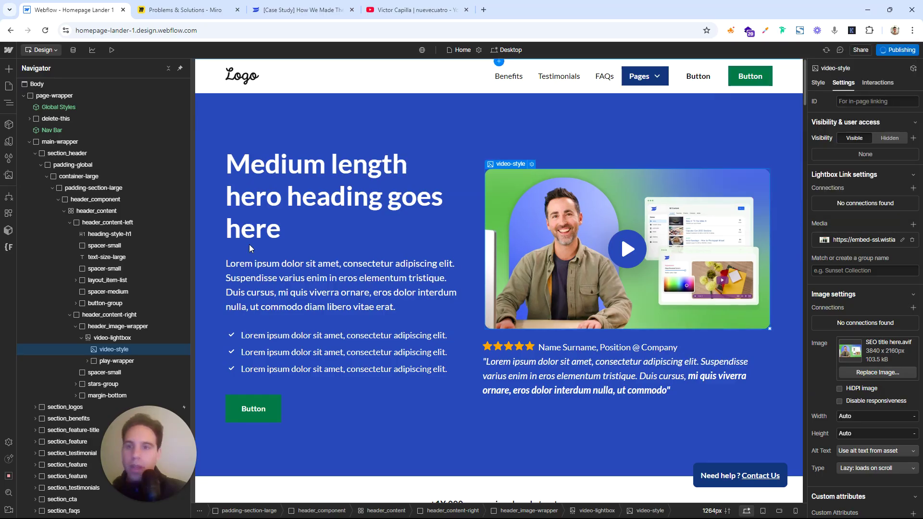
pyautogui.click(82, 339)
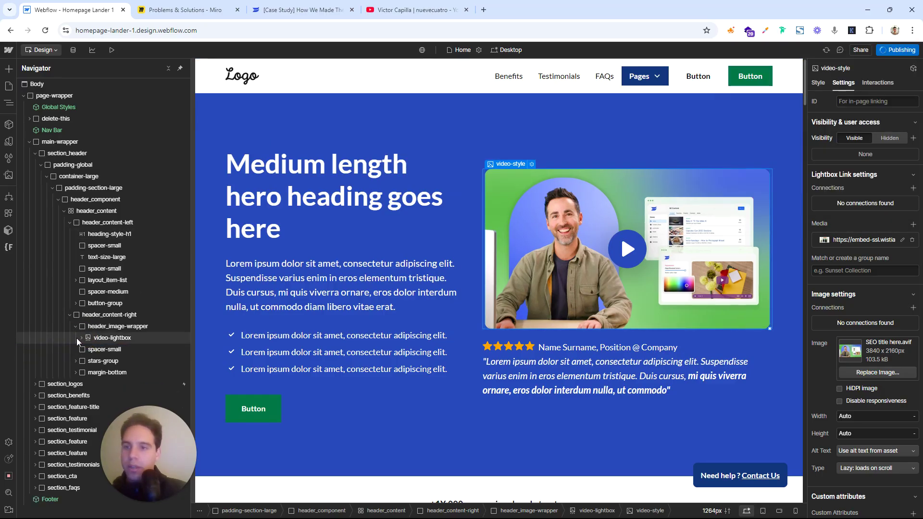
pyautogui.click(79, 339)
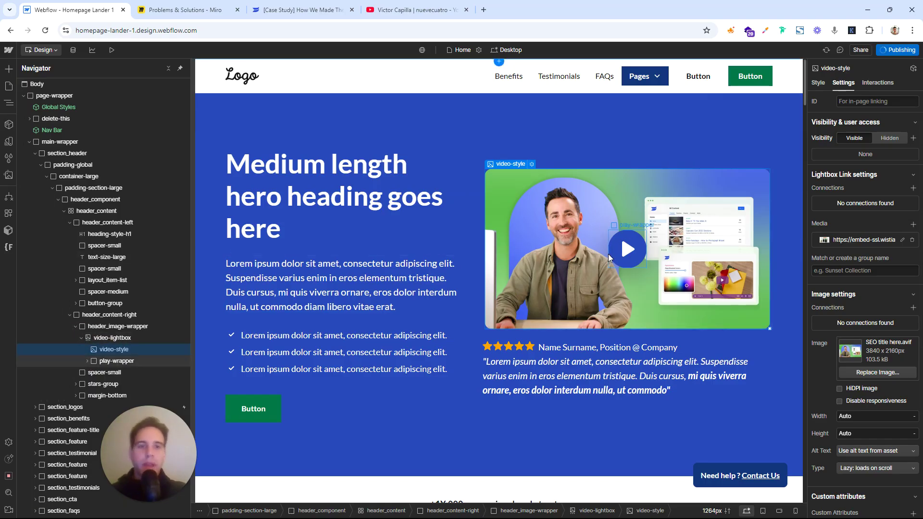
# - Give the play-wrapper a 100% border radius, after trying 20%, and a main-blue background
pyautogui.click(171, 363)
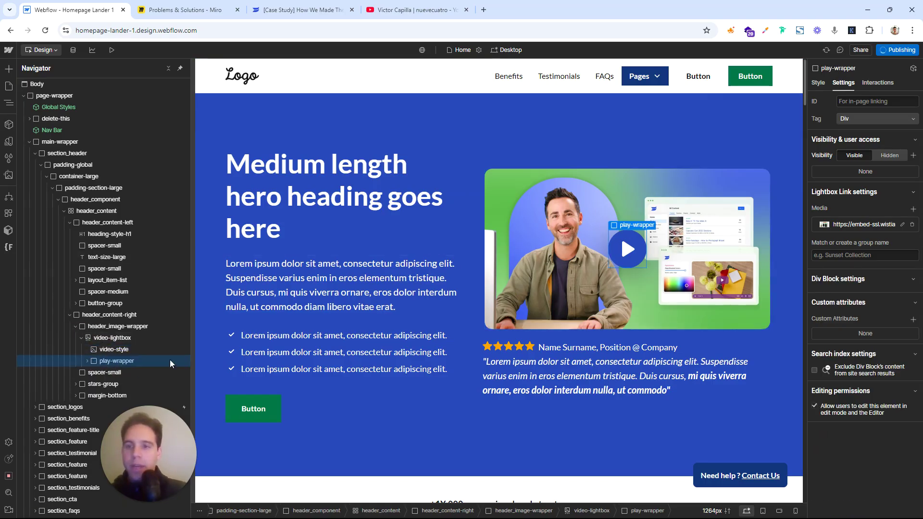
pyautogui.click(819, 83)
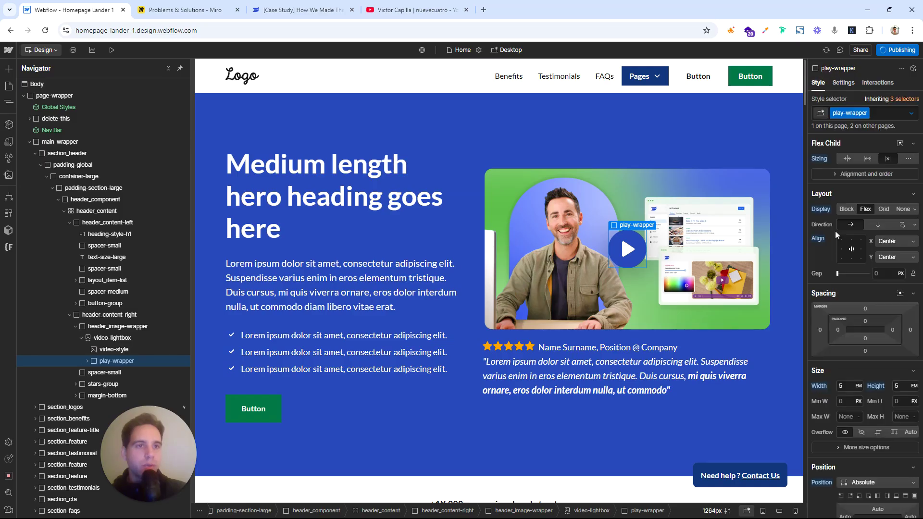
pyautogui.scroll(-6, 837, 241)
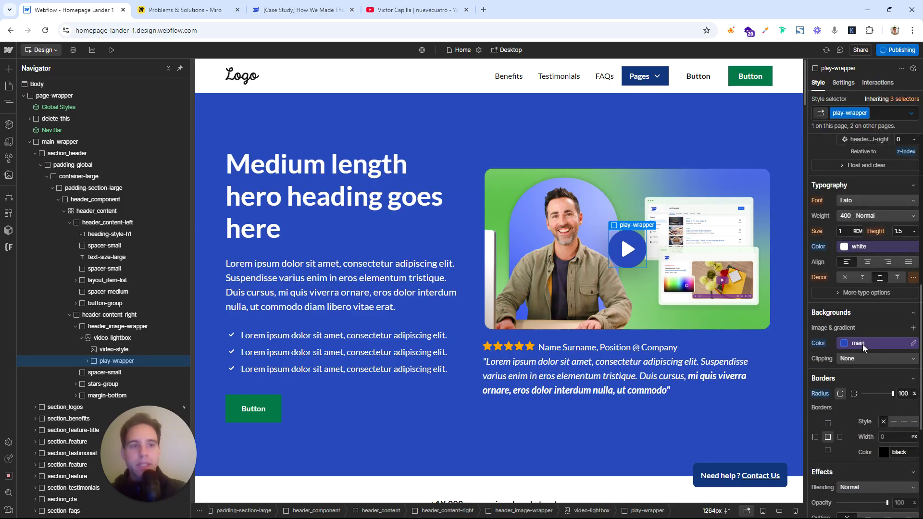
pyautogui.scroll(4, 862, 348)
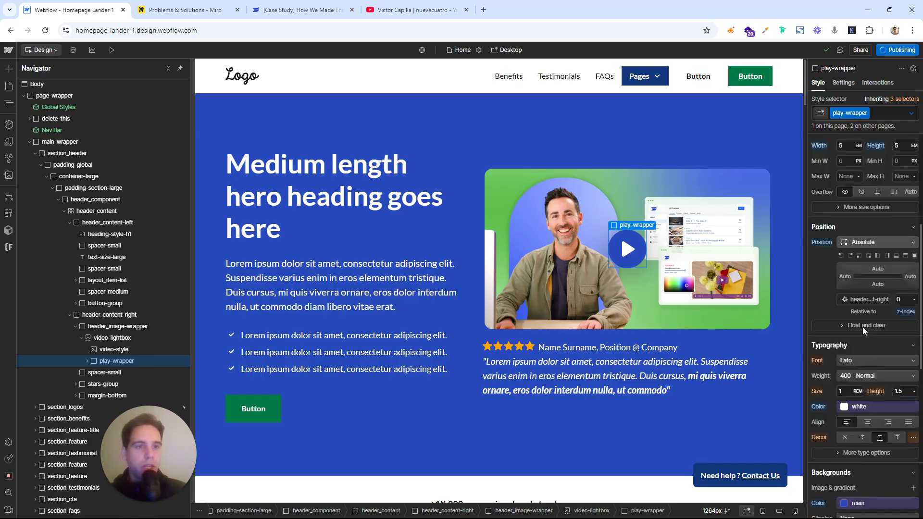
pyautogui.scroll(-4, 863, 327)
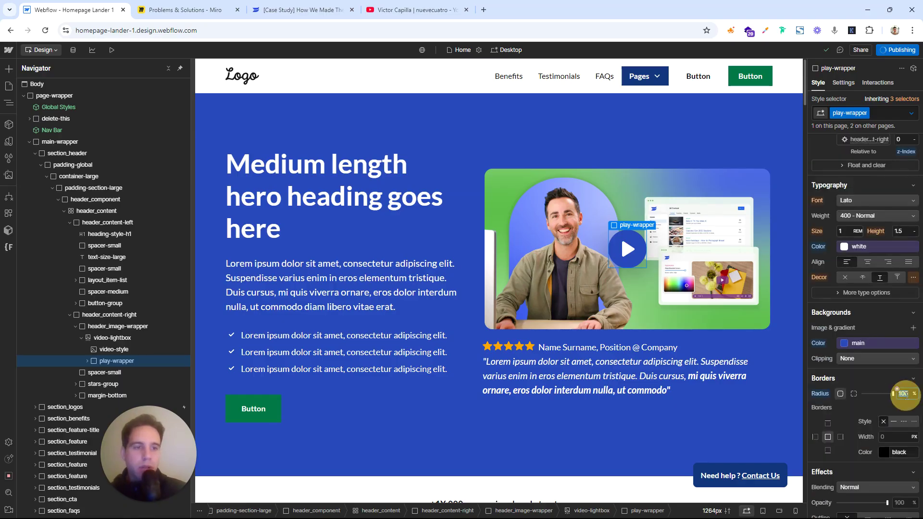
pyautogui.write('20')
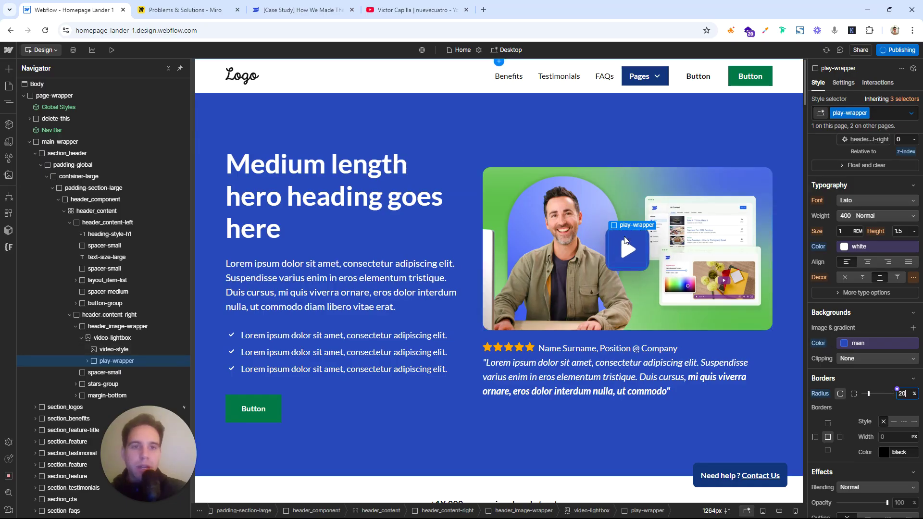
pyautogui.scroll(5, 863, 328)
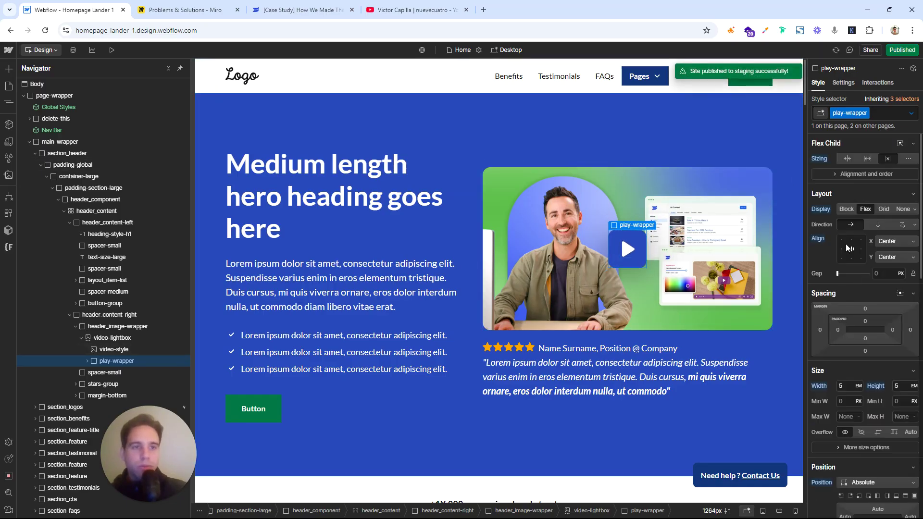
pyautogui.scroll(-2, 864, 328)
pyautogui.scroll(-4, 844, 373)
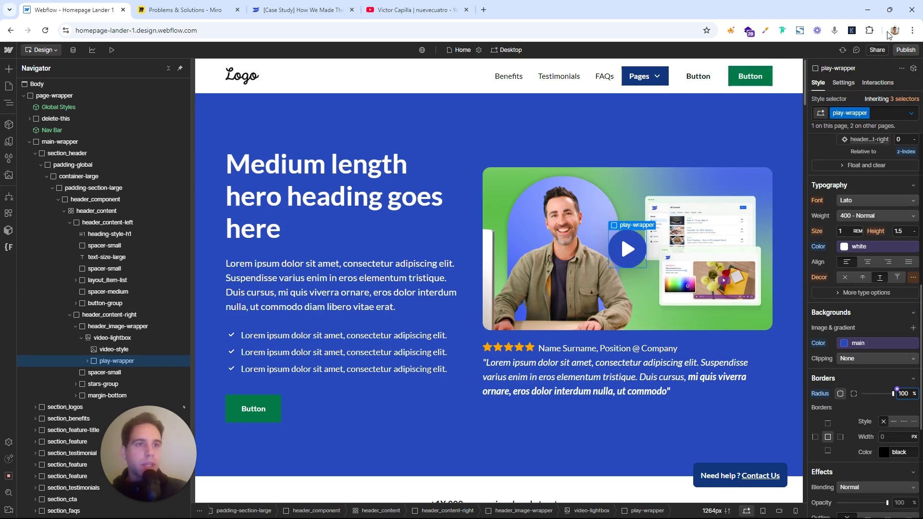
# - Open the published homepage-lander-1.webflow.io staging site in a new tab
pyautogui.click(907, 51)
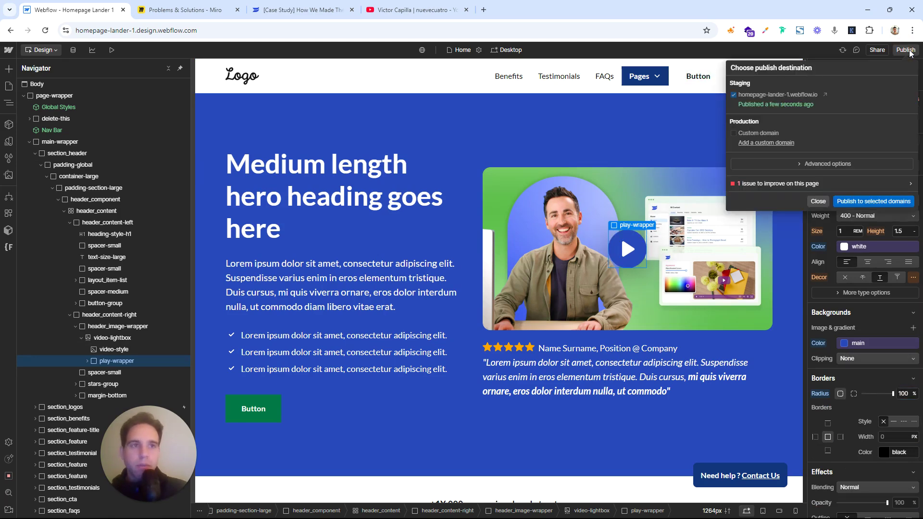
pyautogui.click(823, 95)
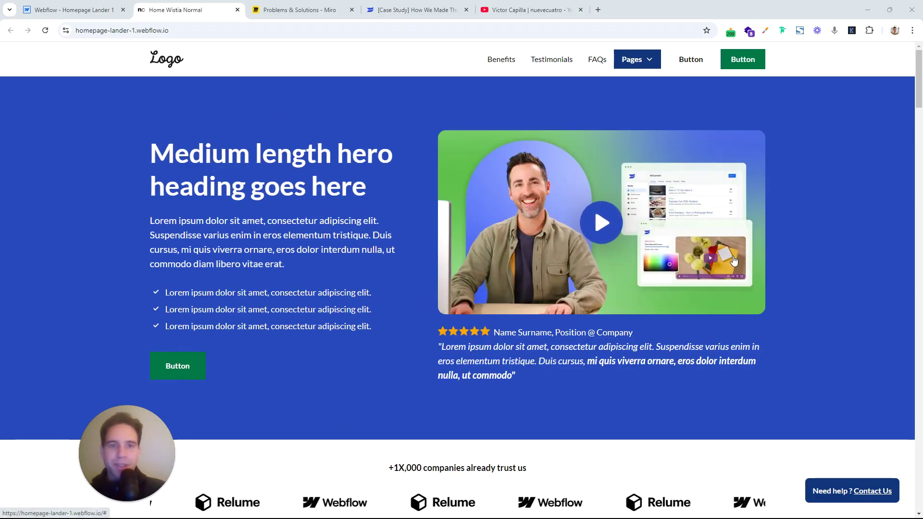
pyautogui.click(608, 231)
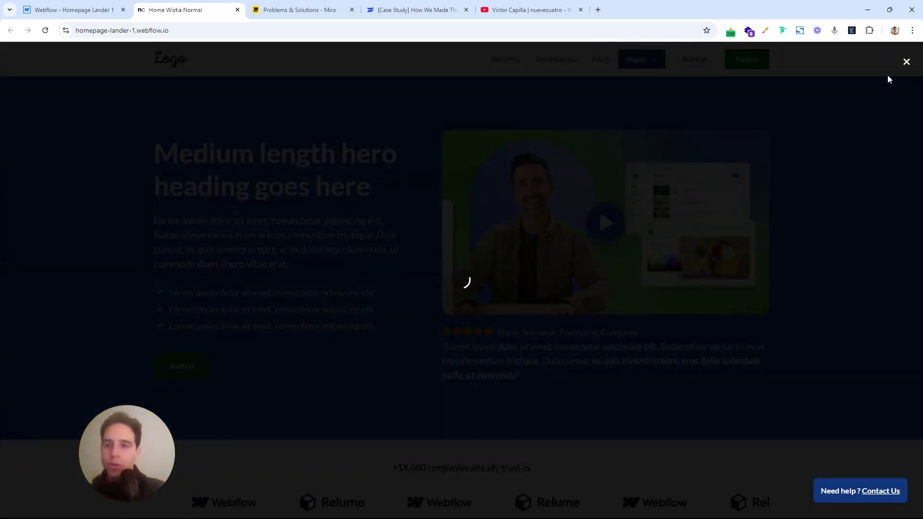
pyautogui.click(873, 108)
pyautogui.rightClick(367, 128)
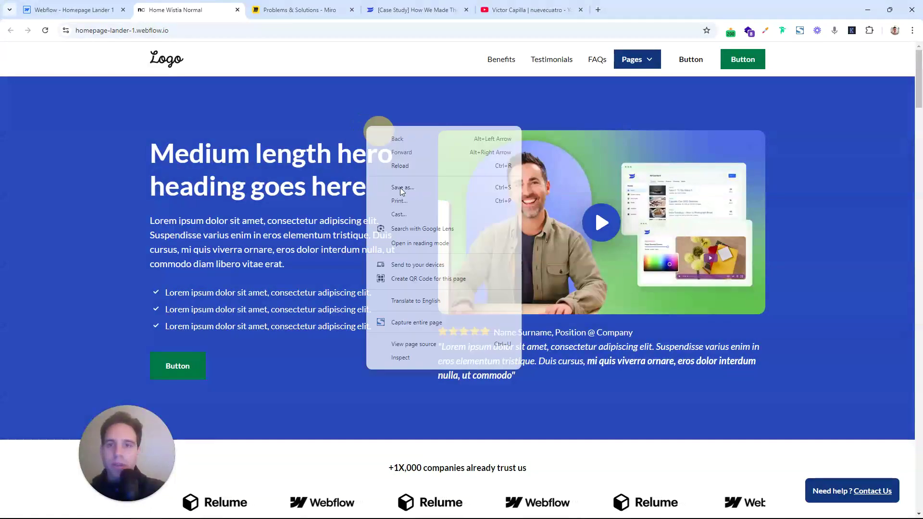
pyautogui.click(403, 356)
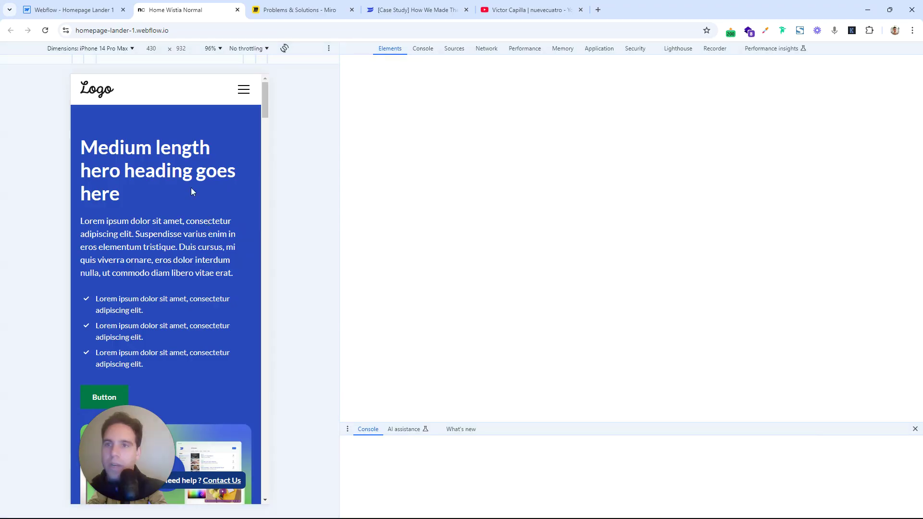
pyautogui.scroll(-5, 191, 188)
pyautogui.click(168, 233)
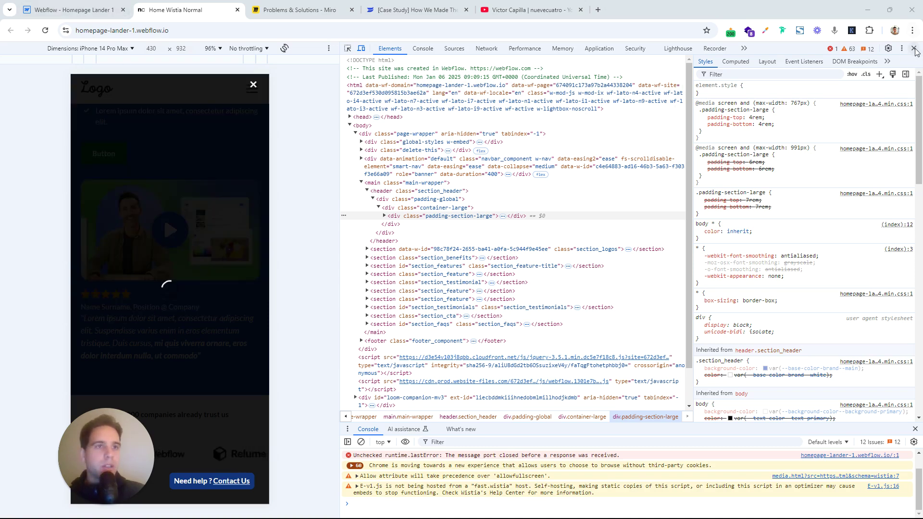
pyautogui.click(914, 48)
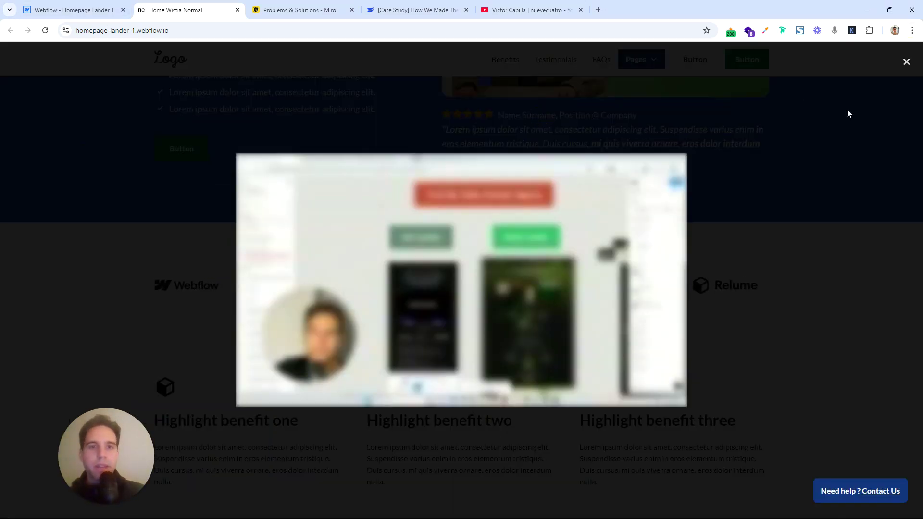
pyautogui.click(906, 62)
pyautogui.scroll(3, 634, 266)
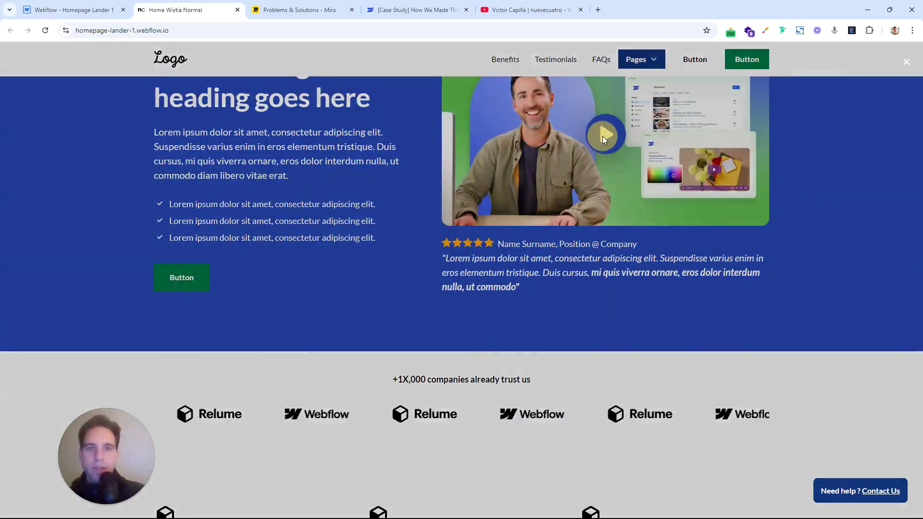
pyautogui.click(602, 136)
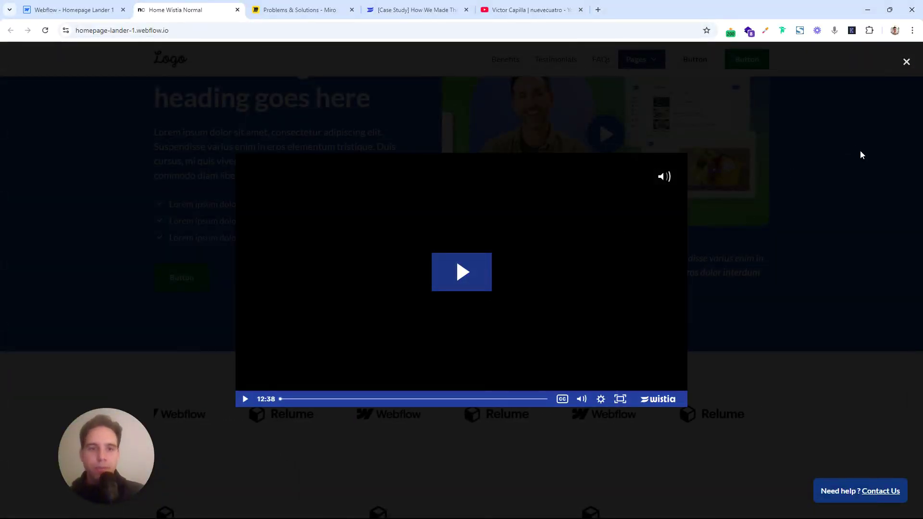
pyautogui.click(846, 140)
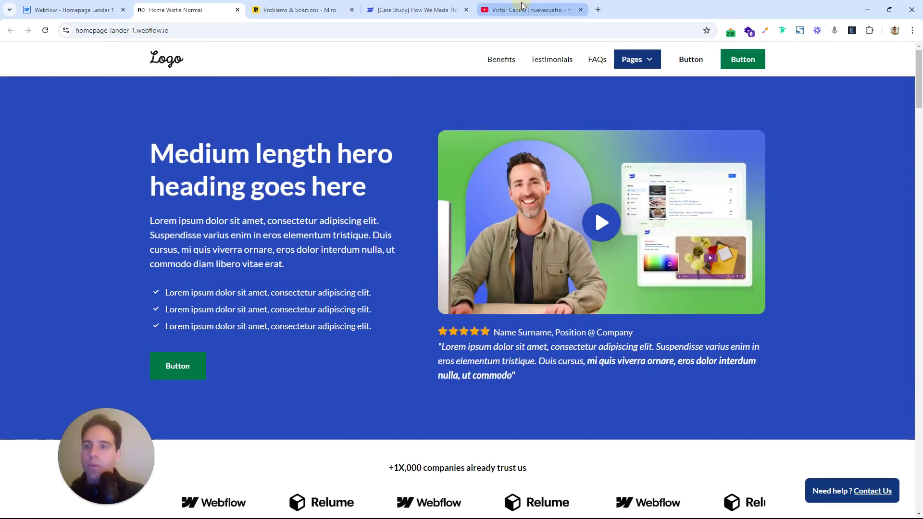
# - Pause the YouTube '30-min FULL Editing my FREE SaaS Template in Webflow' video near its start
pyautogui.click(521, 7)
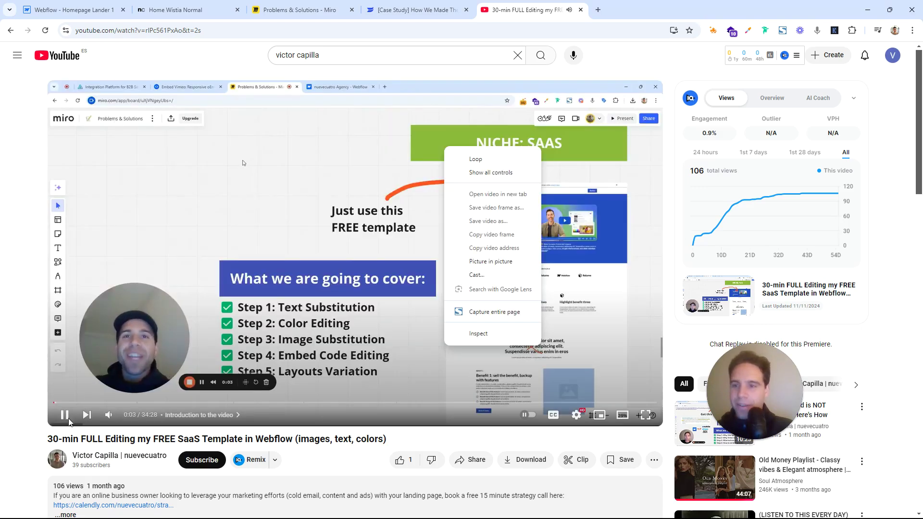
pyautogui.click(62, 422)
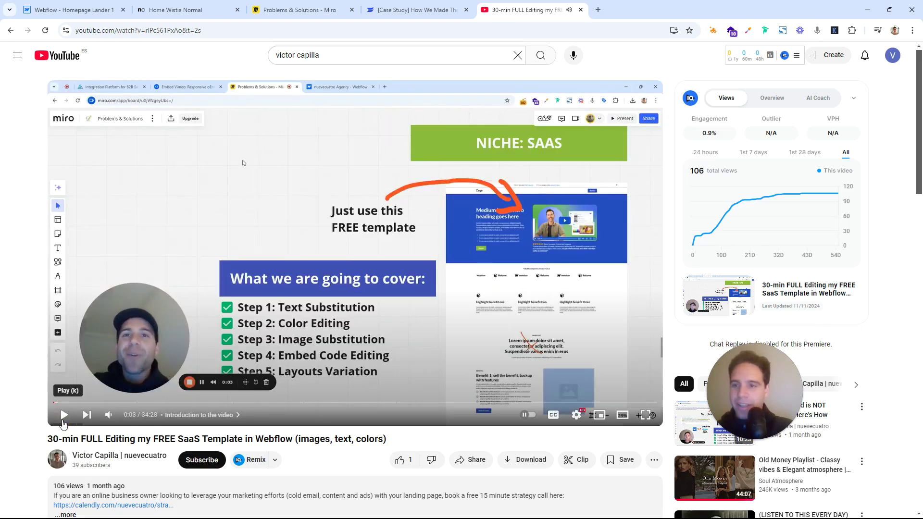
pyautogui.rightClick(424, 152)
pyautogui.rightClick(424, 151)
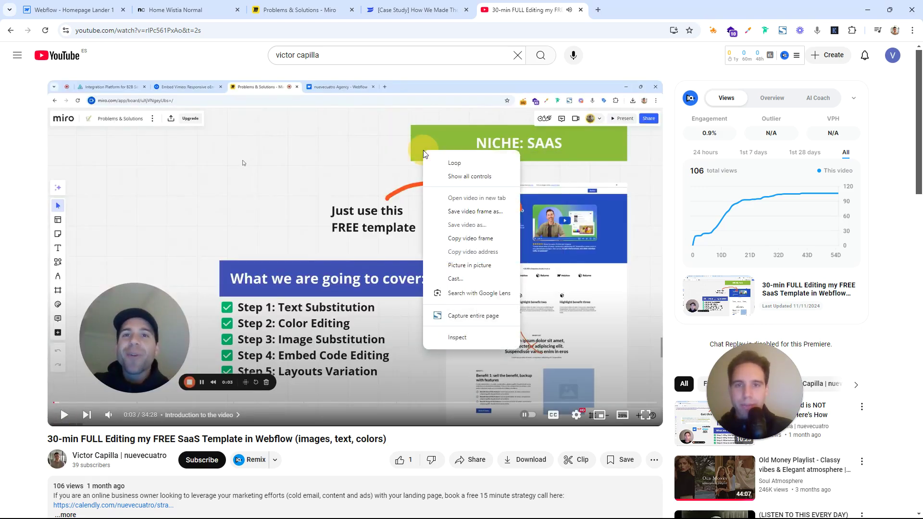
pyautogui.rightClick(423, 152)
# - Save the current video frame to Downloads, then select the video's web address
pyautogui.click(408, 137)
pyautogui.rightClick(407, 137)
pyautogui.rightClick(408, 137)
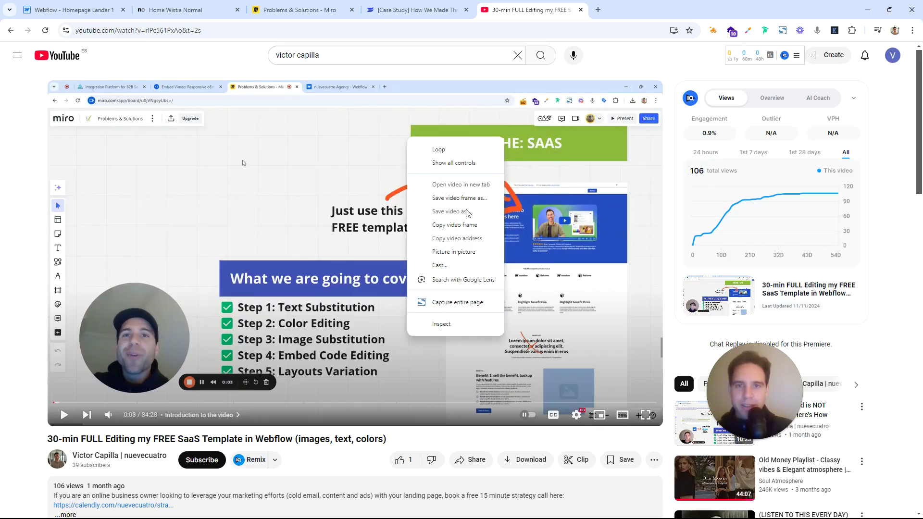
pyautogui.click(457, 201)
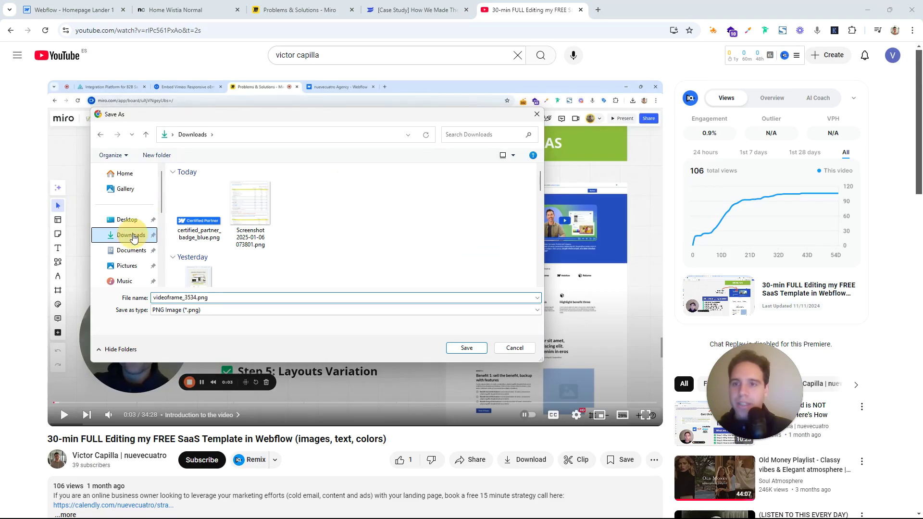
pyautogui.click(219, 295)
pyautogui.click(454, 345)
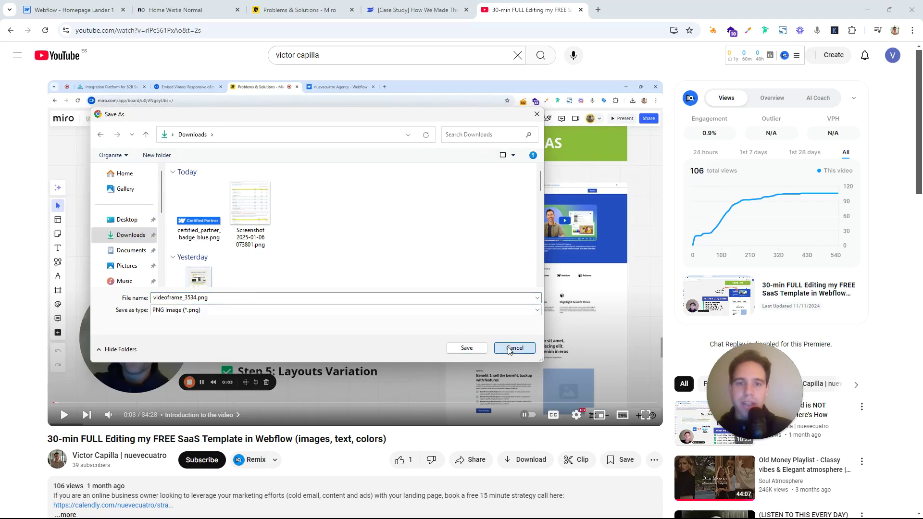
pyautogui.click(173, 30)
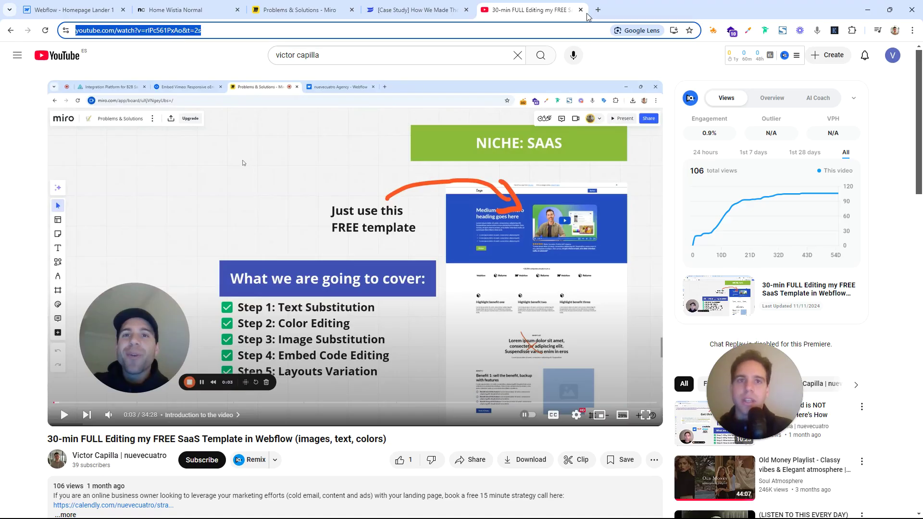
# - Back in Webflow, dismiss the publish destination panel and select the video-style image
pyautogui.hotkey('ctrl', '1')
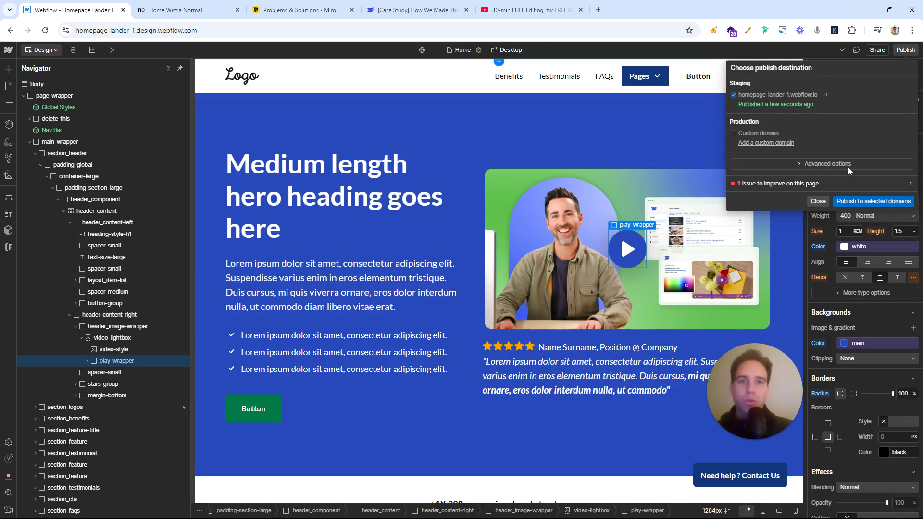
pyautogui.click(819, 201)
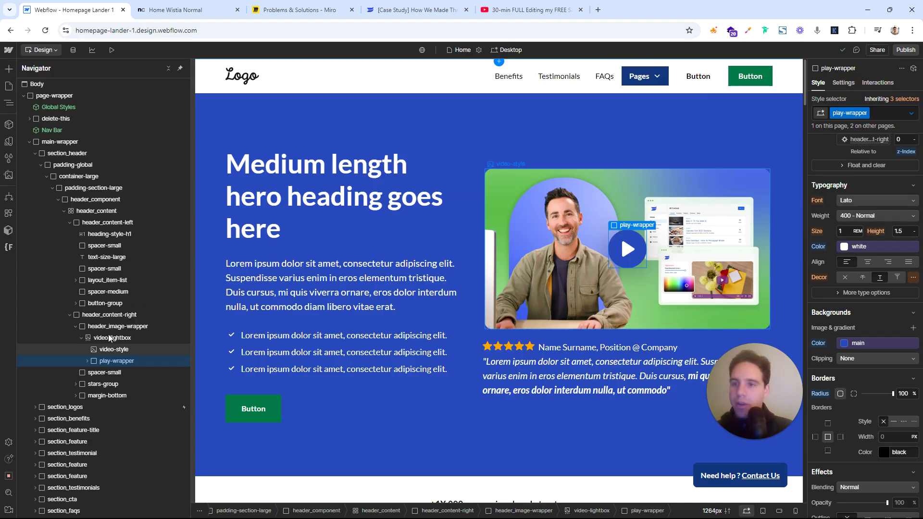
pyautogui.press('Up')
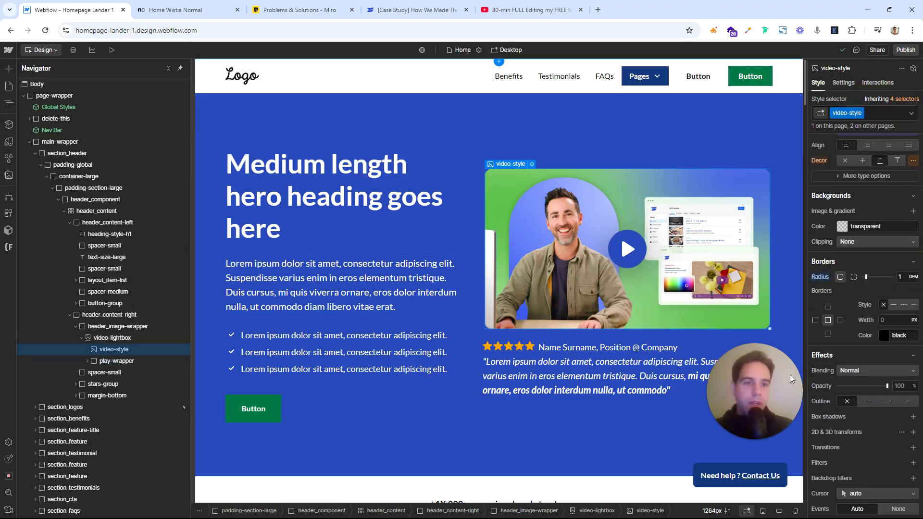
pyautogui.moveTo(791, 378); pyautogui.dragTo(173, 426)
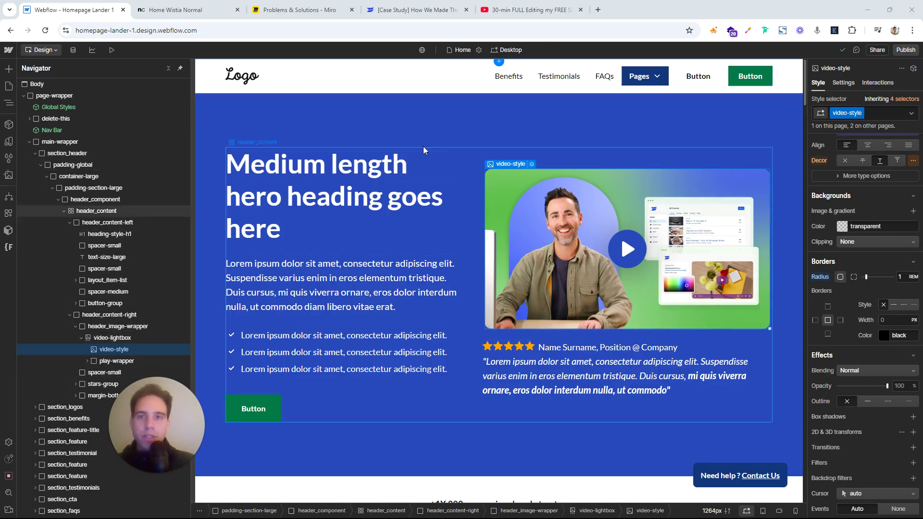
# - Select the padding-section-large container, then the header_content grid
pyautogui.click(476, 218)
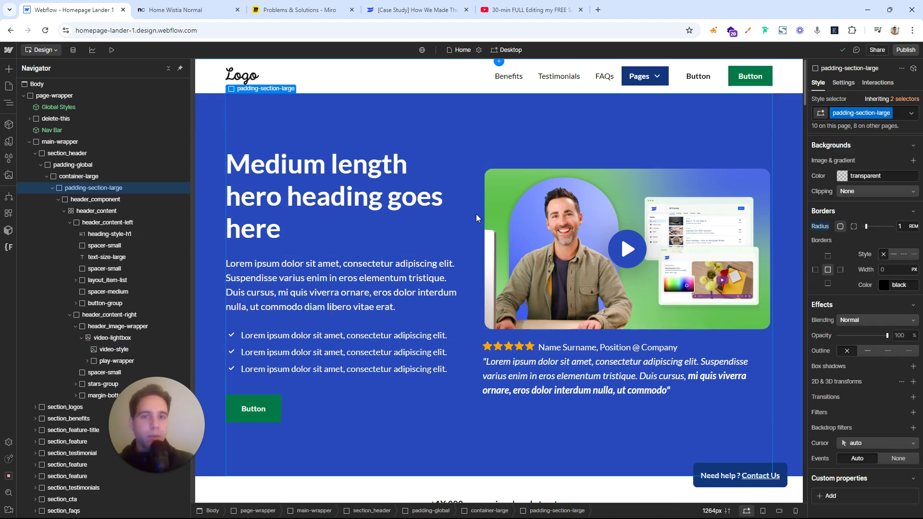
pyautogui.click(422, 206)
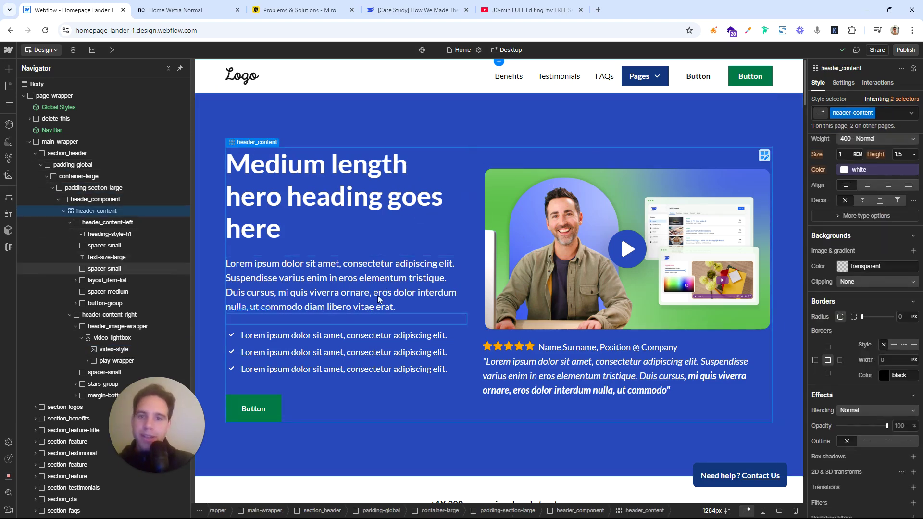
pyautogui.scroll(-3, 380, 296)
pyautogui.scroll(3, 385, 295)
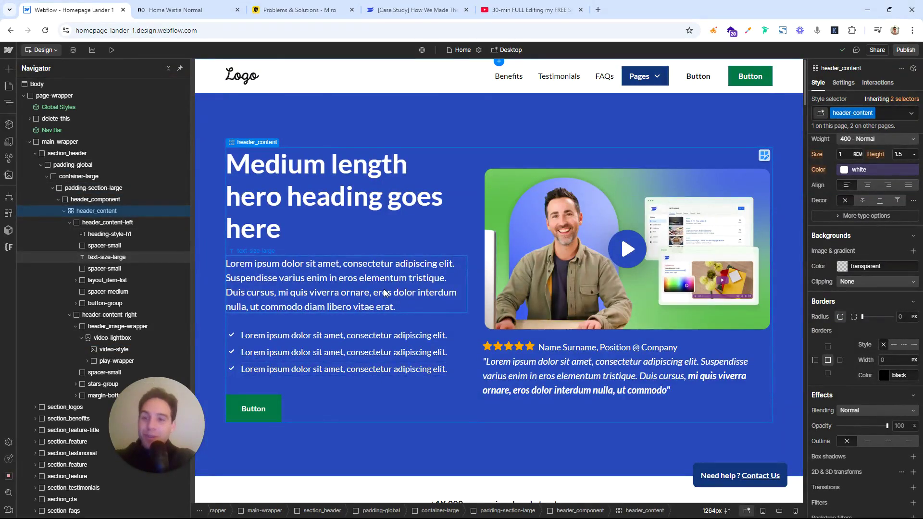